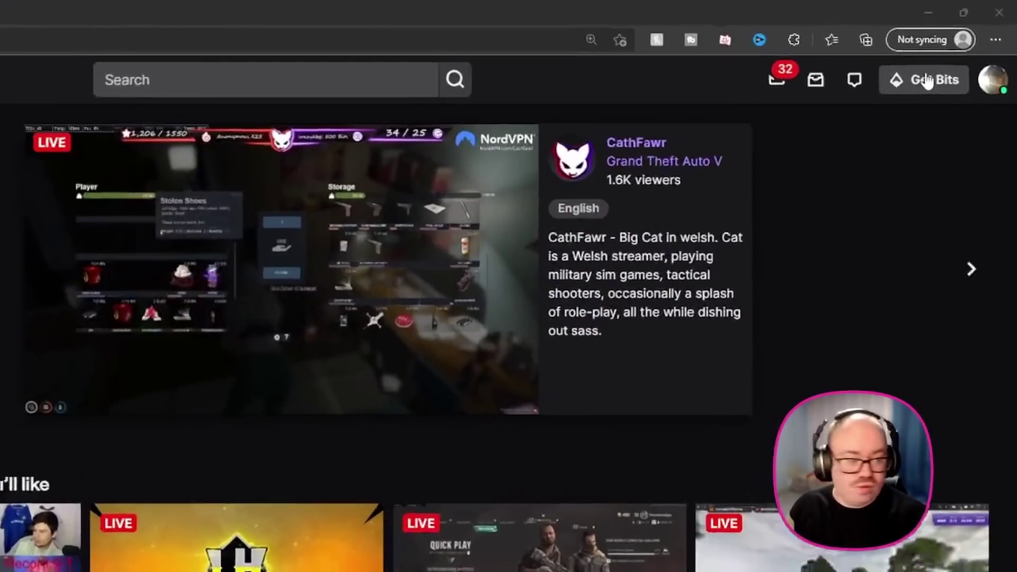
- Go to Twitch's Creator Dashboard Extensions discovery page and focus the Search all extensions box
{"action": "left_click", "coordinate": [1005, 91]}
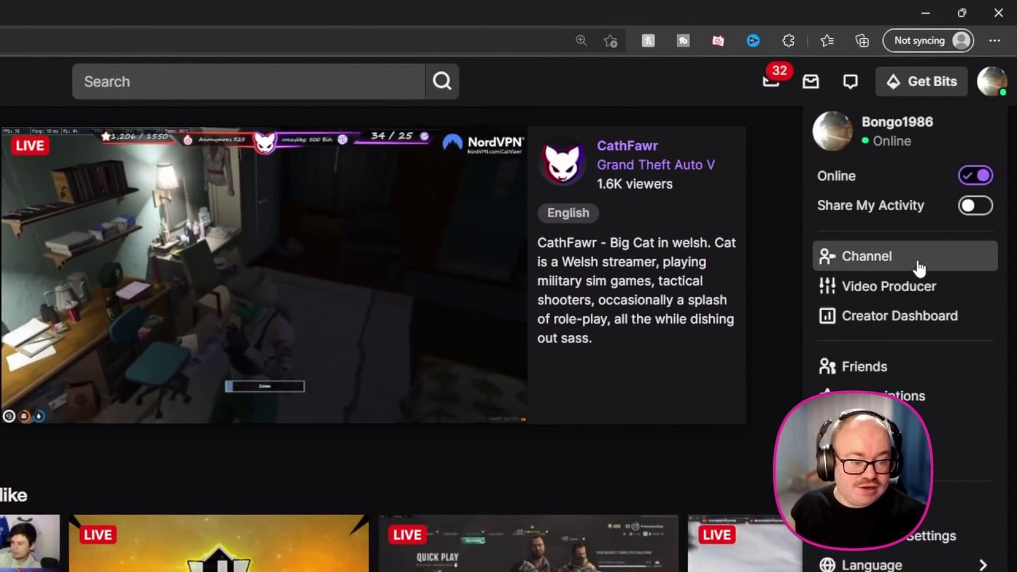
{"action": "left_click", "coordinate": [904, 316]}
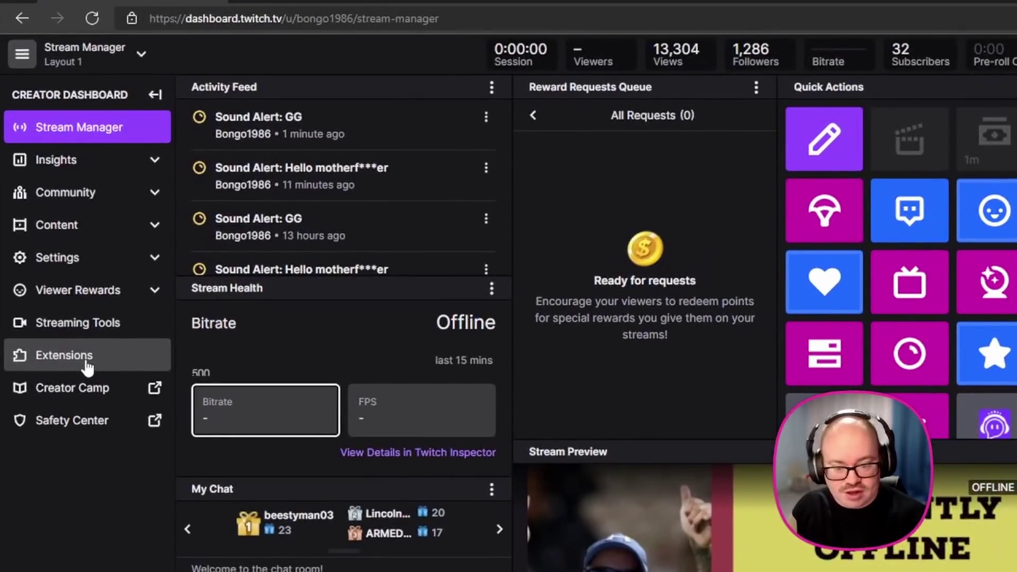
{"action": "left_click", "coordinate": [87, 366]}
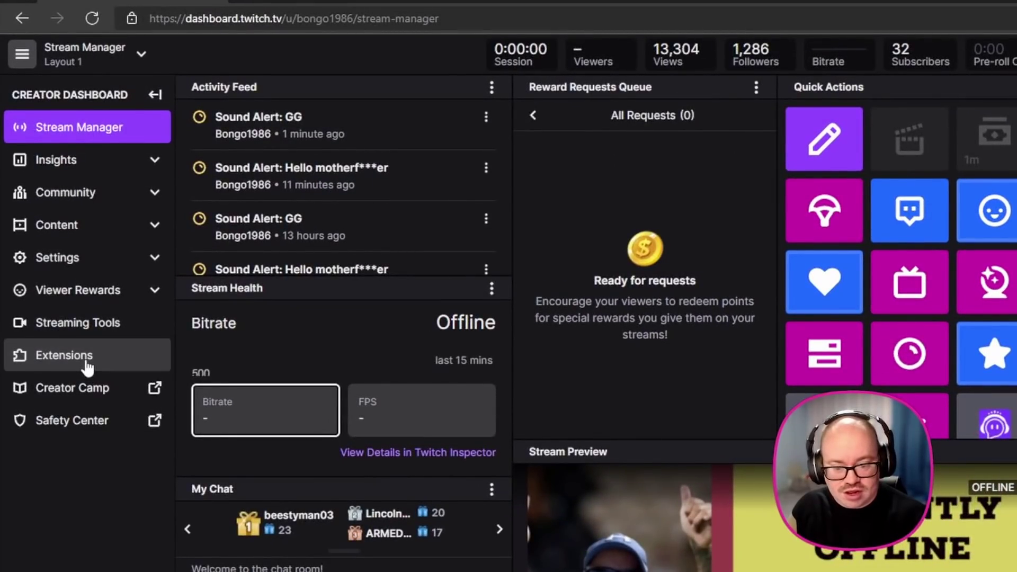
{"action": "left_click", "coordinate": [88, 366]}
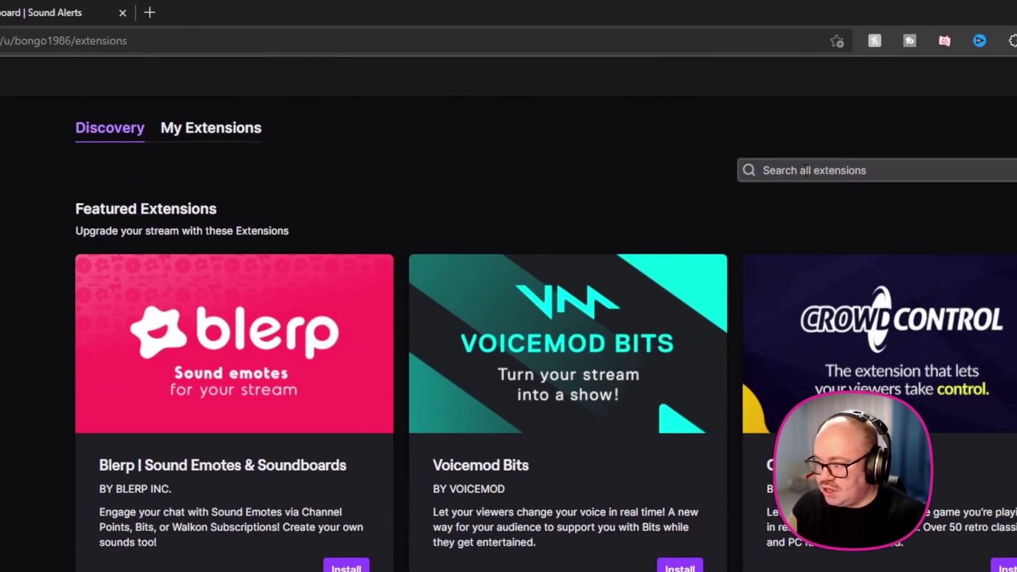
{"action": "scroll", "coordinate": [980, 334], "scroll_direction": "down", "scroll_amount": 8}
{"action": "scroll", "coordinate": [698, 350], "scroll_direction": "down", "scroll_amount": 4}
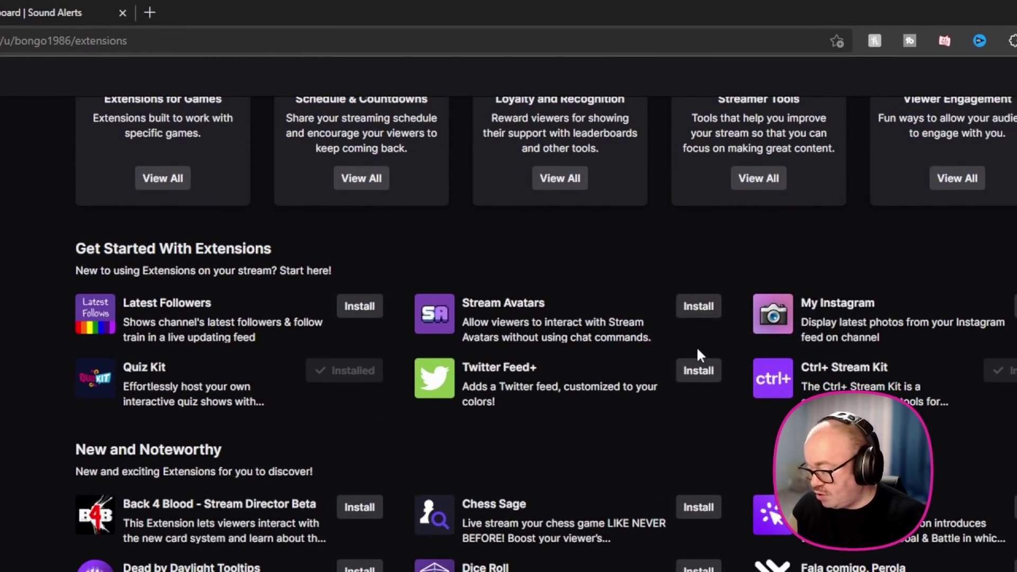
{"action": "scroll", "coordinate": [696, 346], "scroll_direction": "up", "scroll_amount": 12}
{"action": "left_click", "coordinate": [804, 170]}
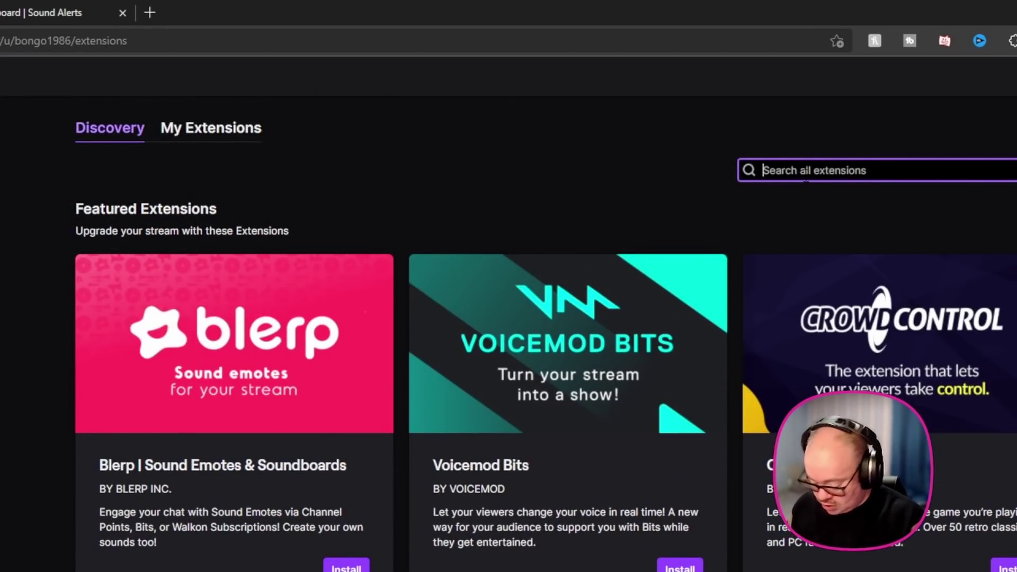
- Search Twitch extensions for 'sounds', fix the stray semicolon, then clear the search box
{"action": "type", "text": ";sounds"}
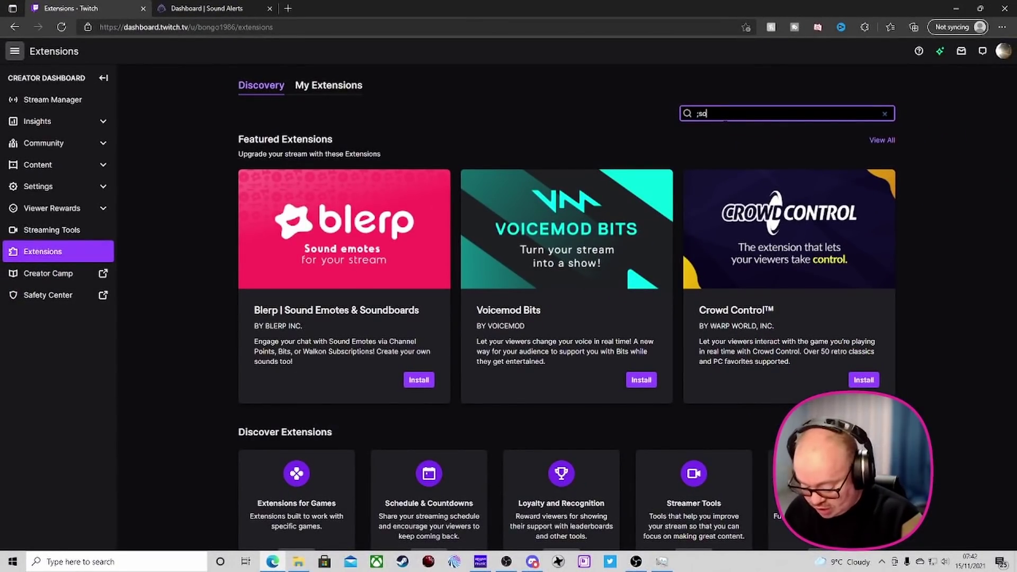
{"action": "key", "text": "Return"}
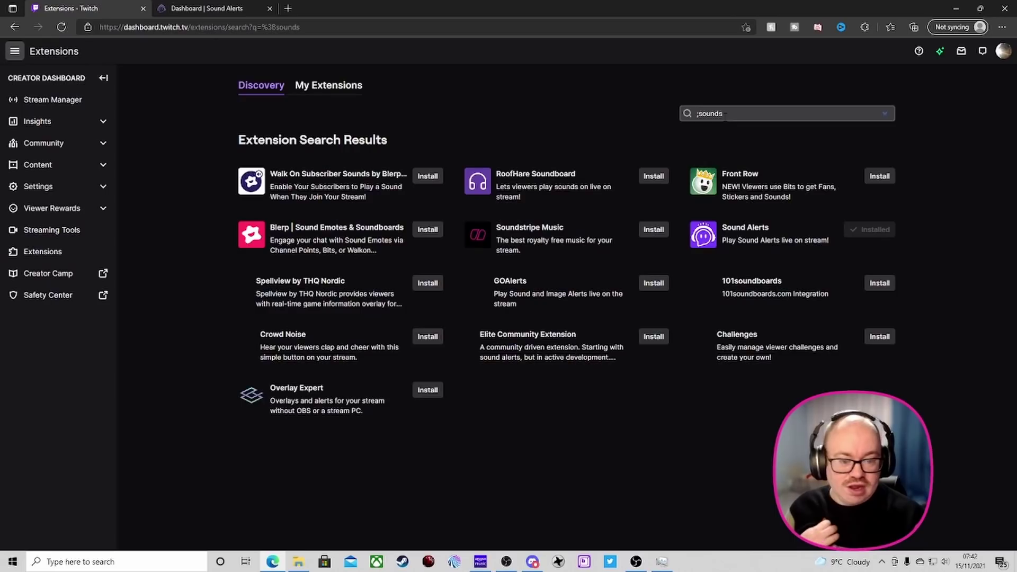
{"action": "left_click", "coordinate": [698, 113]}
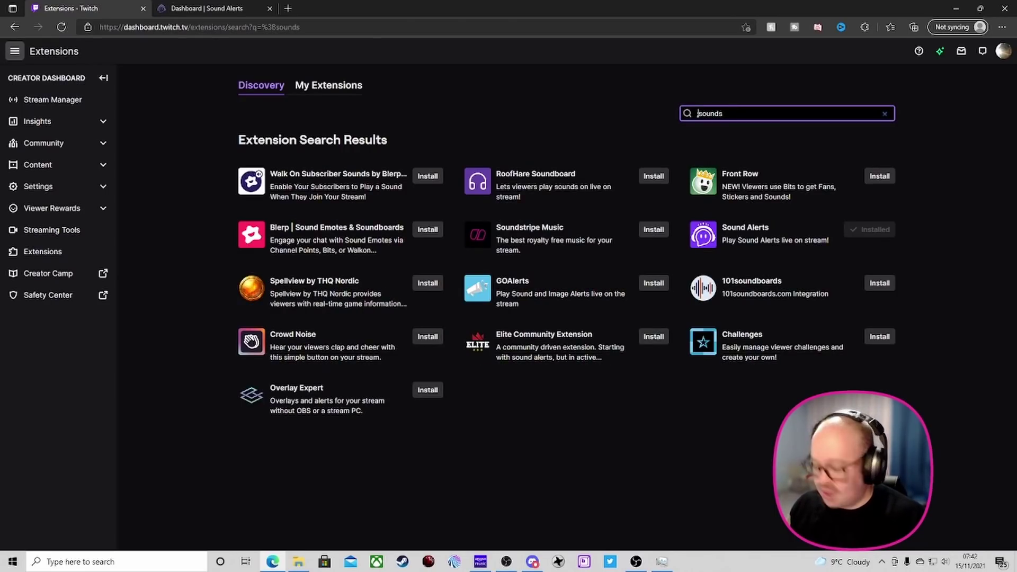
{"action": "key", "text": "BackSpace"}
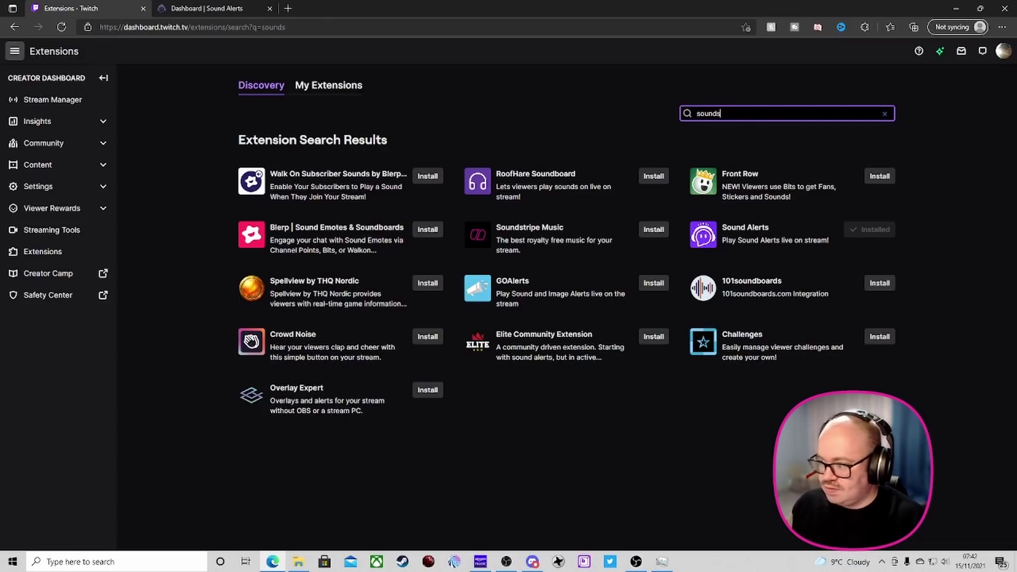
{"action": "key", "text": "BackSpace"}
{"action": "key", "text": "BackSpace"}
{"action": "key", "text": "BackSpace"}
{"action": "key", "text": "BackSpace"}
{"action": "key", "text": "BackSpace"}
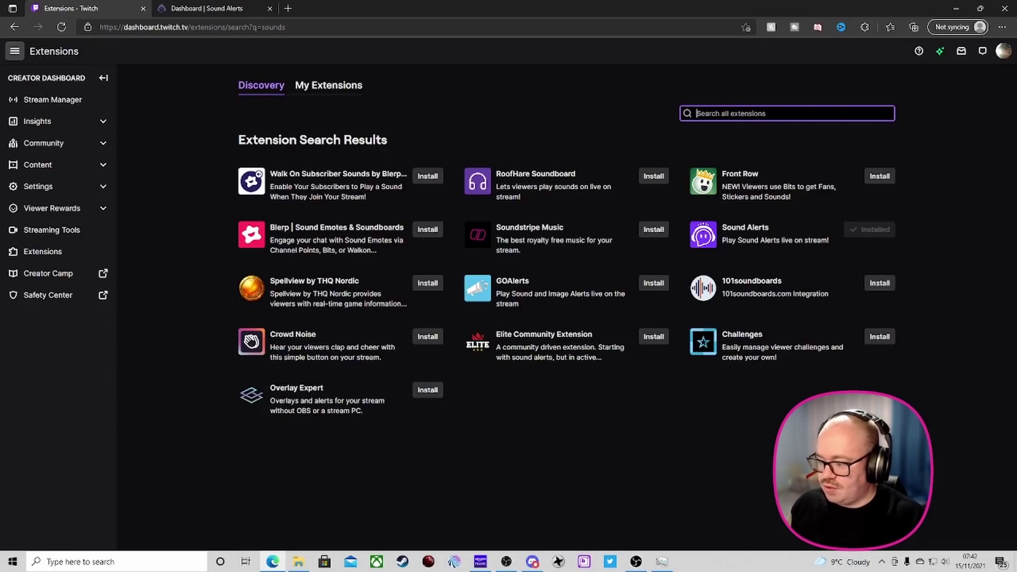
- Open the Sound Alerts result's details and launch its Configure dashboard
{"action": "left_click", "coordinate": [735, 233]}
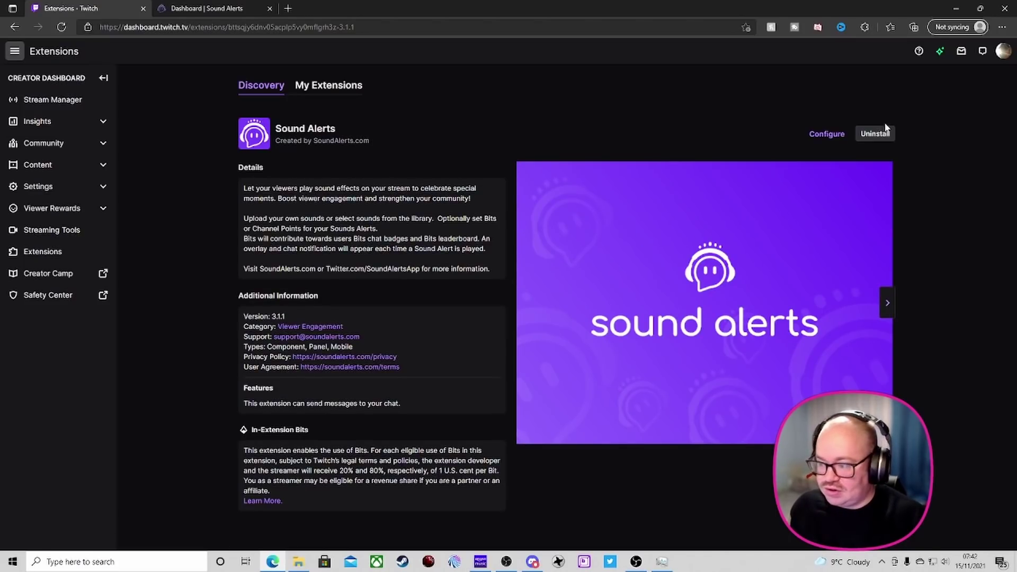
{"action": "left_click", "coordinate": [834, 135]}
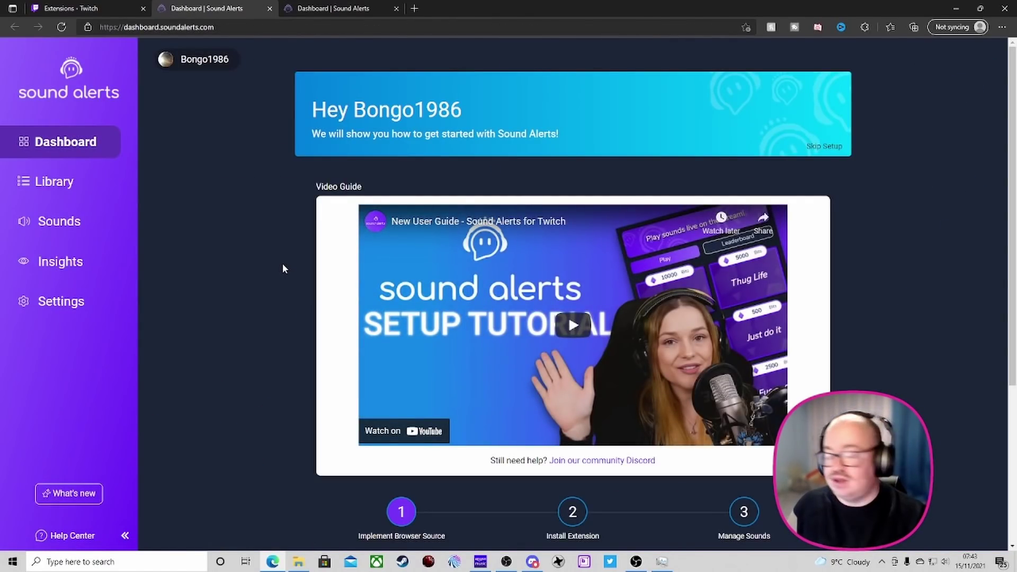
- Select 'I use OBS Studio' under Implement the Browser Source to reveal the OBS setup panel
{"action": "scroll", "coordinate": [279, 264], "scroll_direction": "down", "scroll_amount": 4}
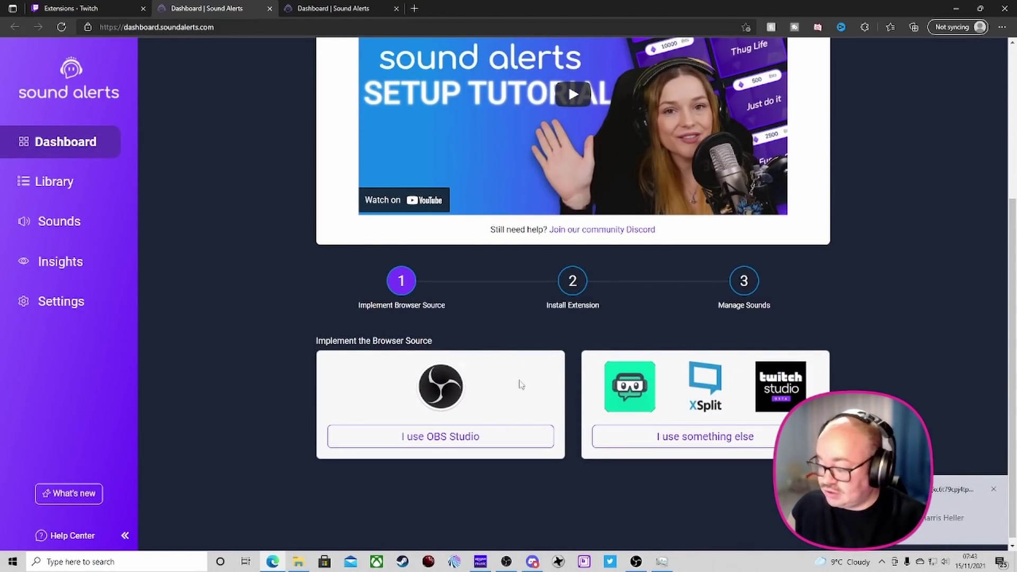
{"action": "left_click", "coordinate": [480, 437]}
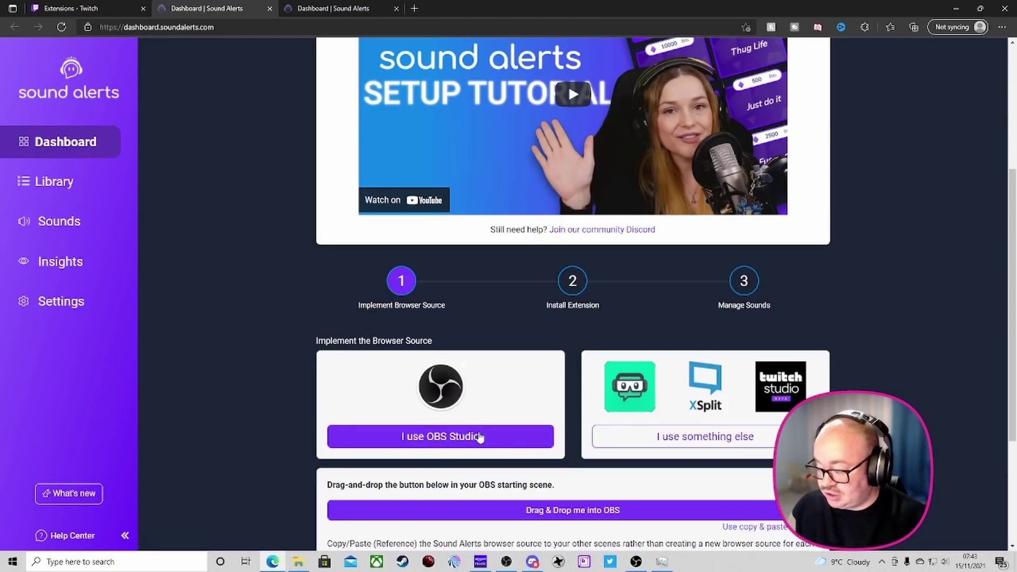
{"action": "scroll", "coordinate": [485, 430], "scroll_direction": "down", "scroll_amount": 1}
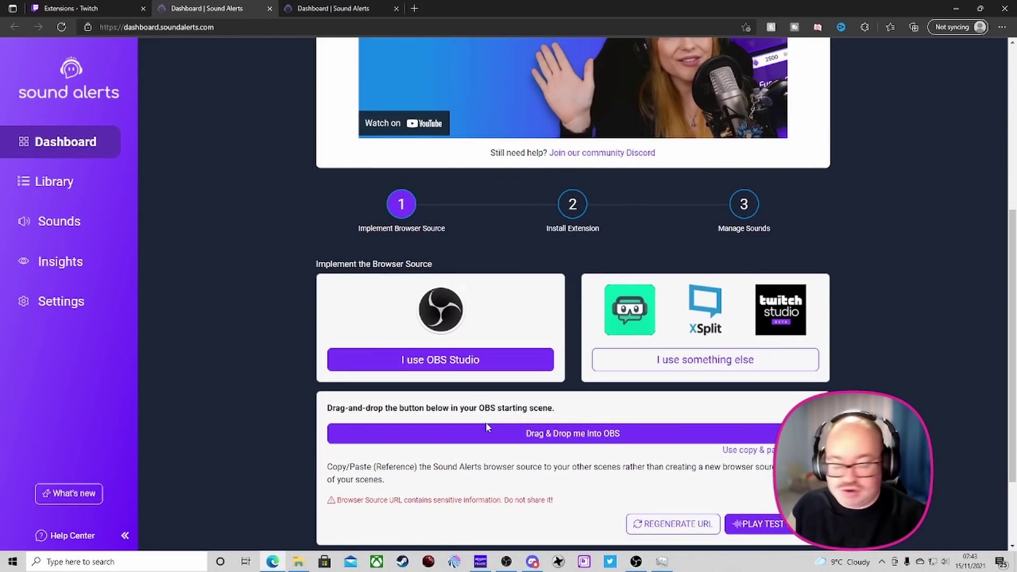
{"action": "scroll", "coordinate": [487, 424], "scroll_direction": "down", "scroll_amount": 1}
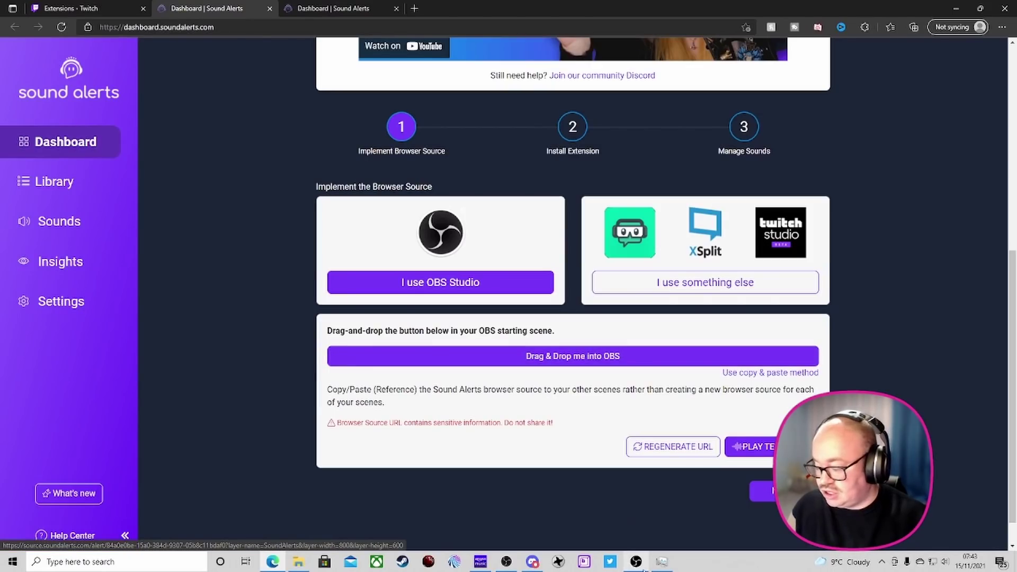
- Restore OBS beside the browser and drag the Sound Alerts button in, confirming with Yes
{"action": "left_click", "coordinate": [506, 562]}
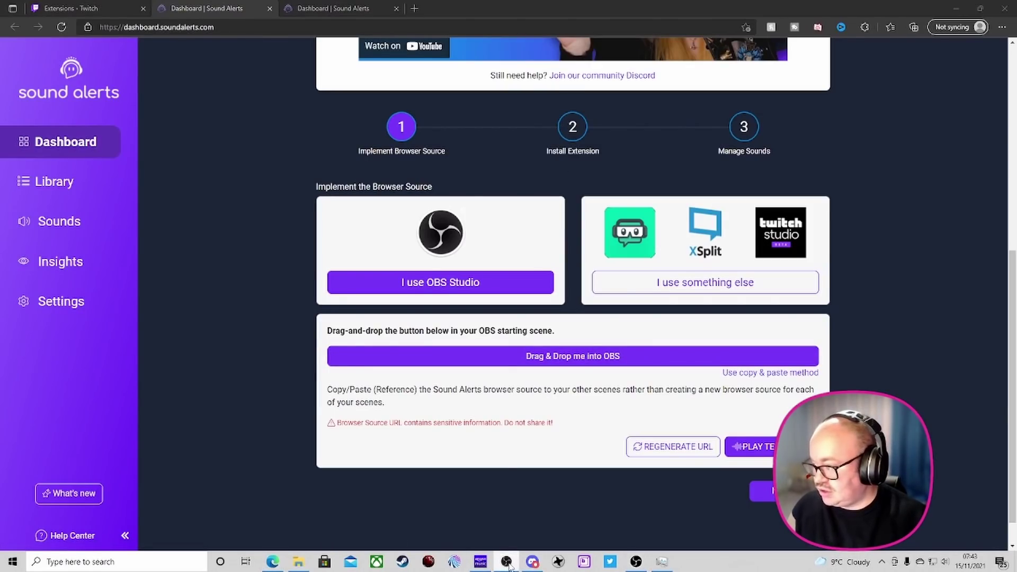
{"action": "left_click", "coordinate": [636, 561]}
{"action": "left_click_drag", "start_coordinate": [551, 5], "coordinate": [296, 49]}
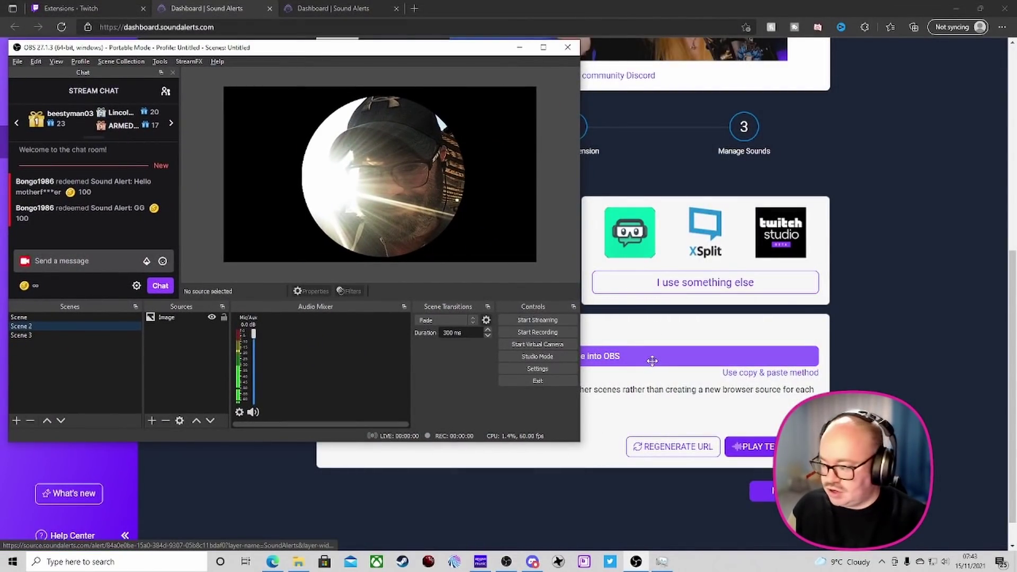
{"action": "left_click_drag", "start_coordinate": [652, 361], "coordinate": [195, 329]}
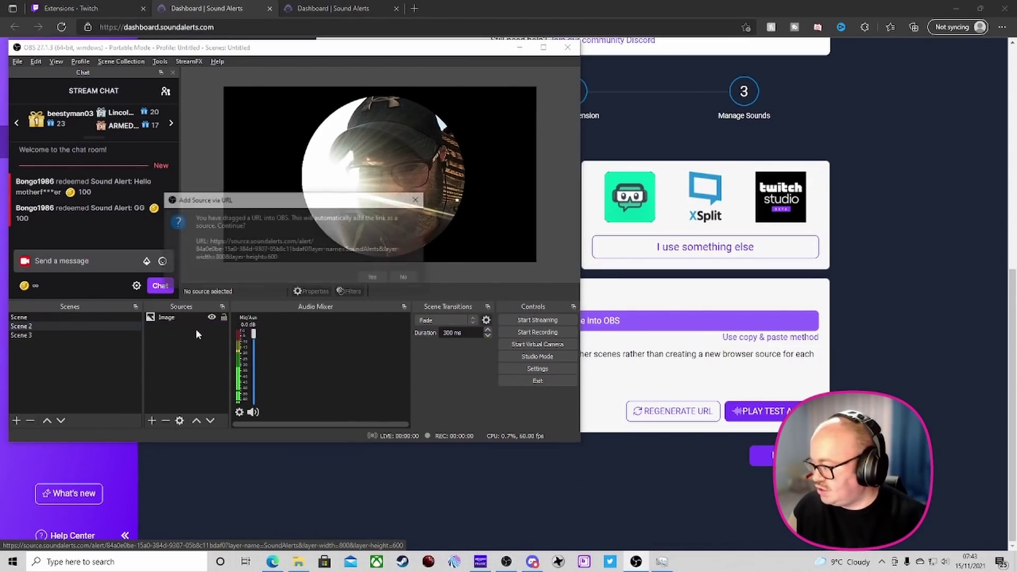
{"action": "left_click", "coordinate": [367, 276]}
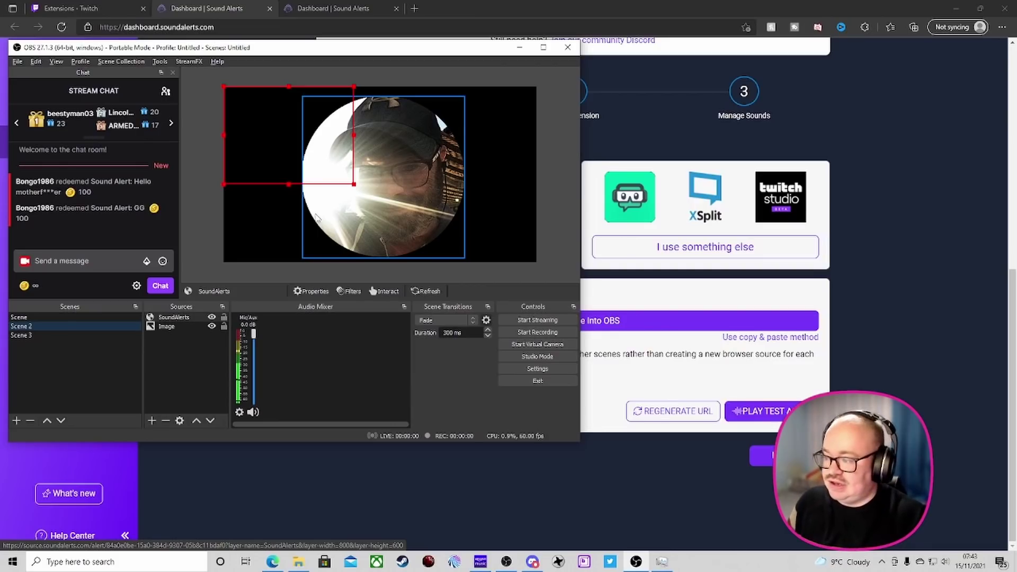
- Add the existing SoundAlerts browser source to Scene 3
{"action": "left_click", "coordinate": [21, 335]}
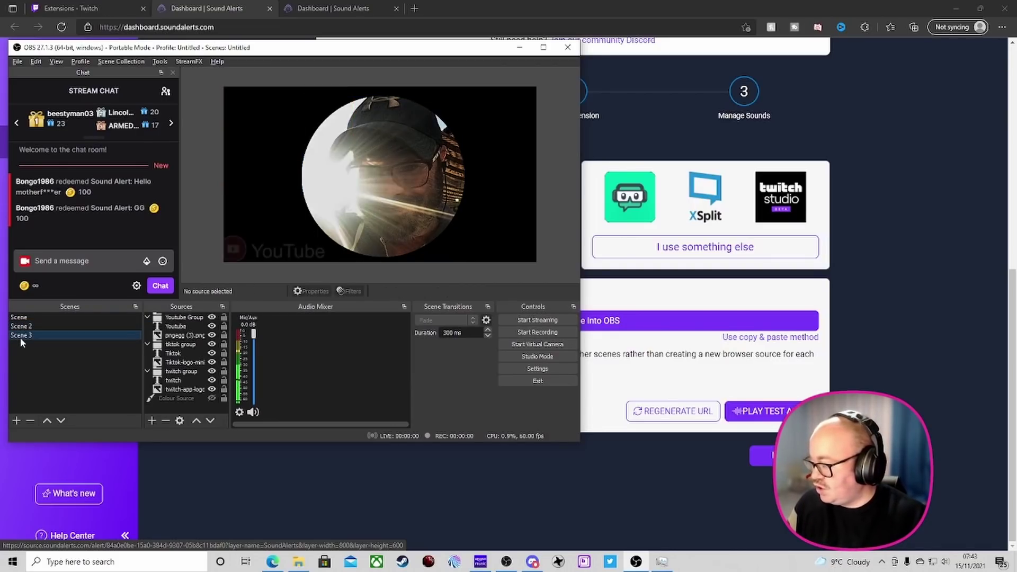
{"action": "left_click", "coordinate": [152, 420]}
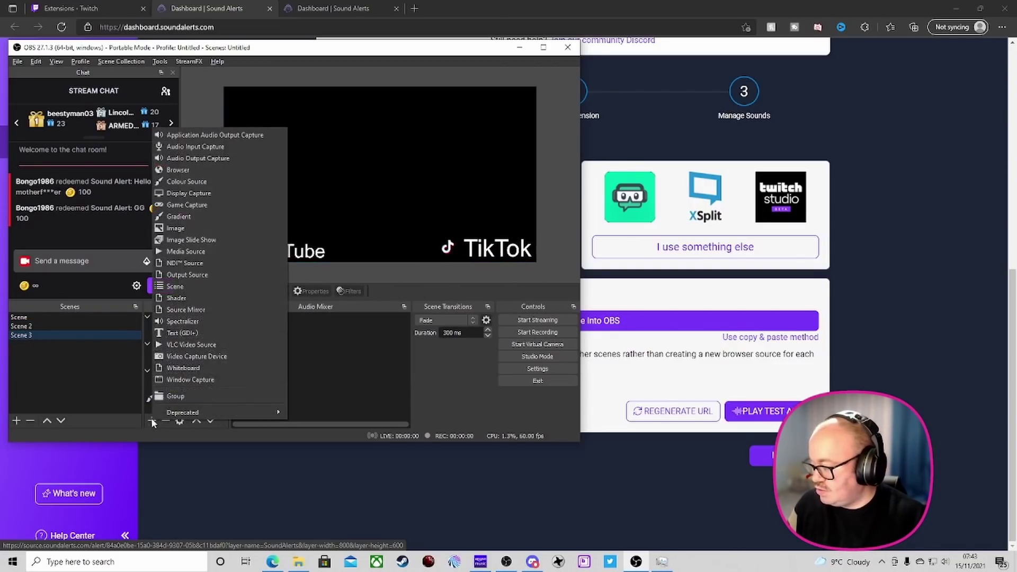
{"action": "left_click", "coordinate": [200, 170]}
{"action": "left_click", "coordinate": [221, 204]}
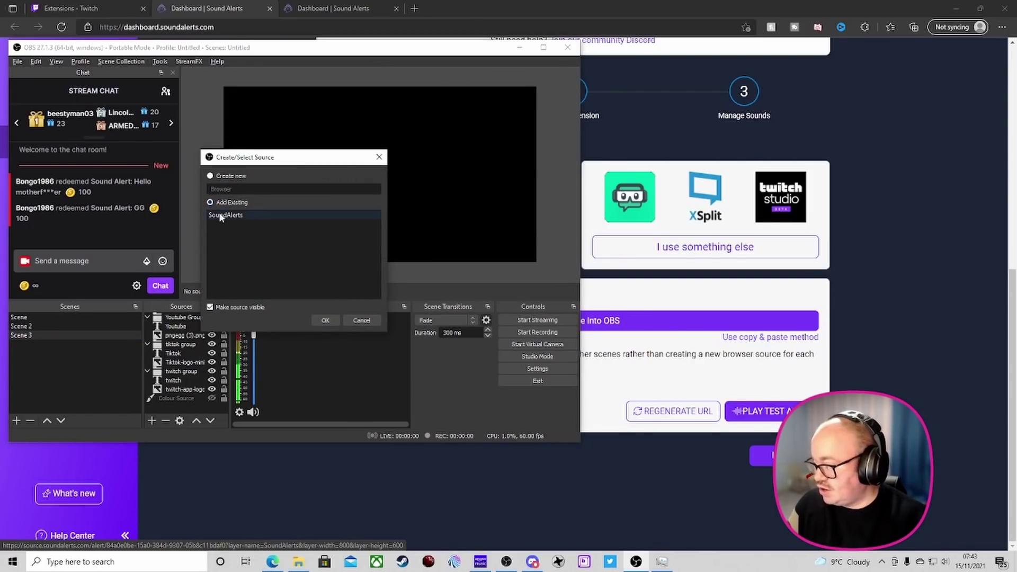
{"action": "left_click", "coordinate": [221, 216]}
{"action": "left_click", "coordinate": [324, 321]}
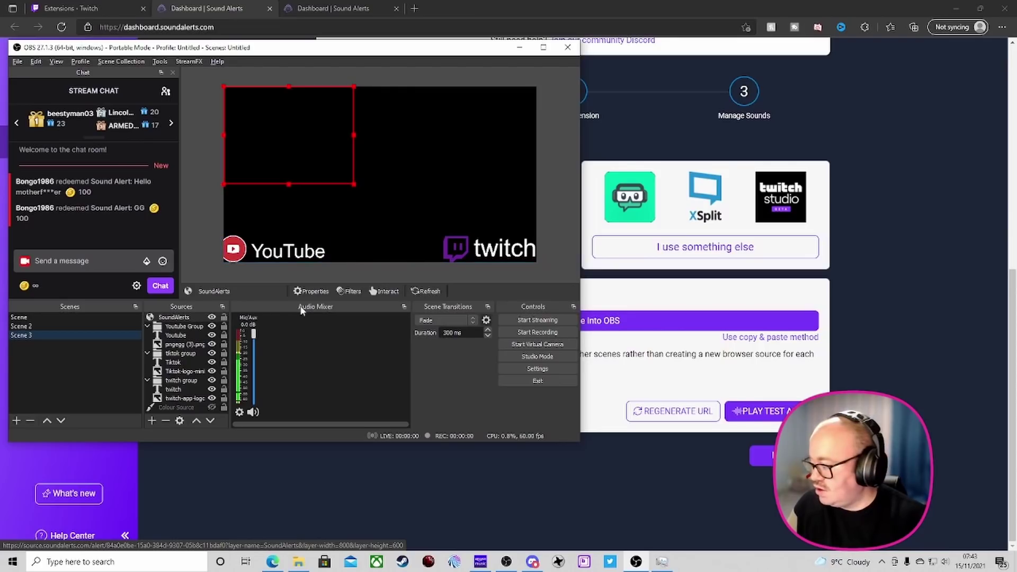
- Remove the SoundAlerts source from Scene 3 and confirm the prompt
{"action": "right_click", "coordinate": [189, 317]}
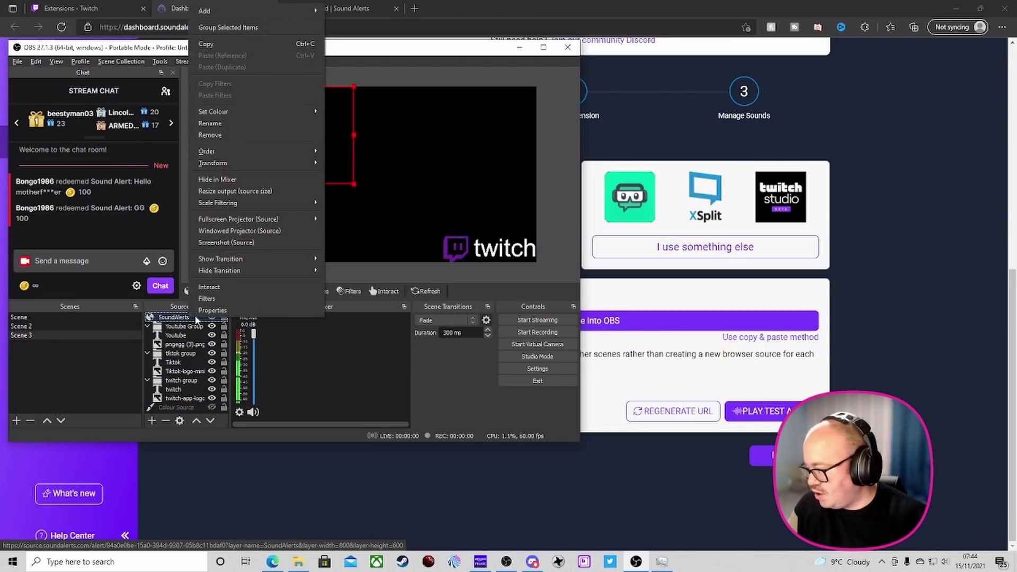
{"action": "left_click", "coordinate": [252, 136]}
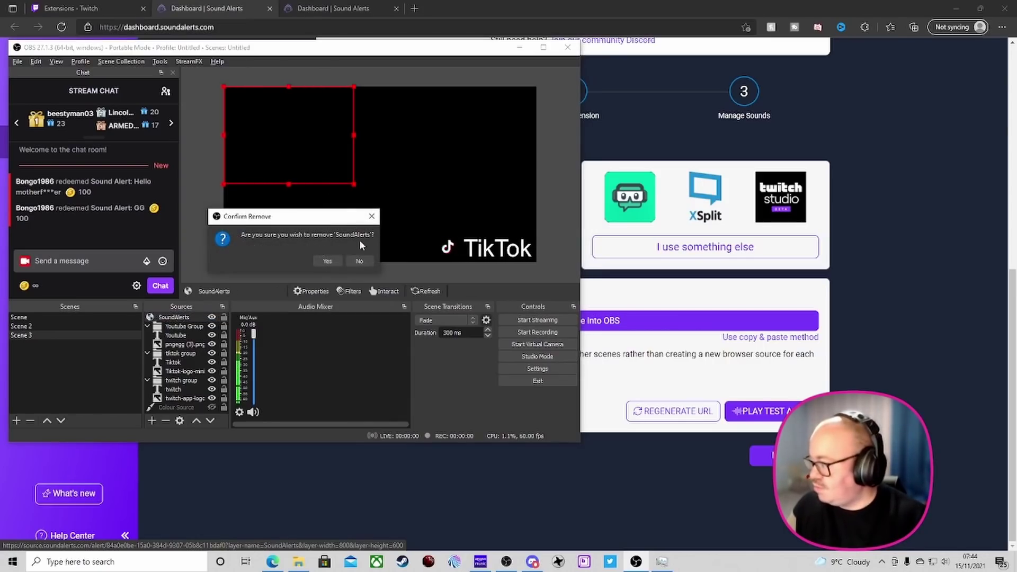
{"action": "left_click", "coordinate": [331, 261]}
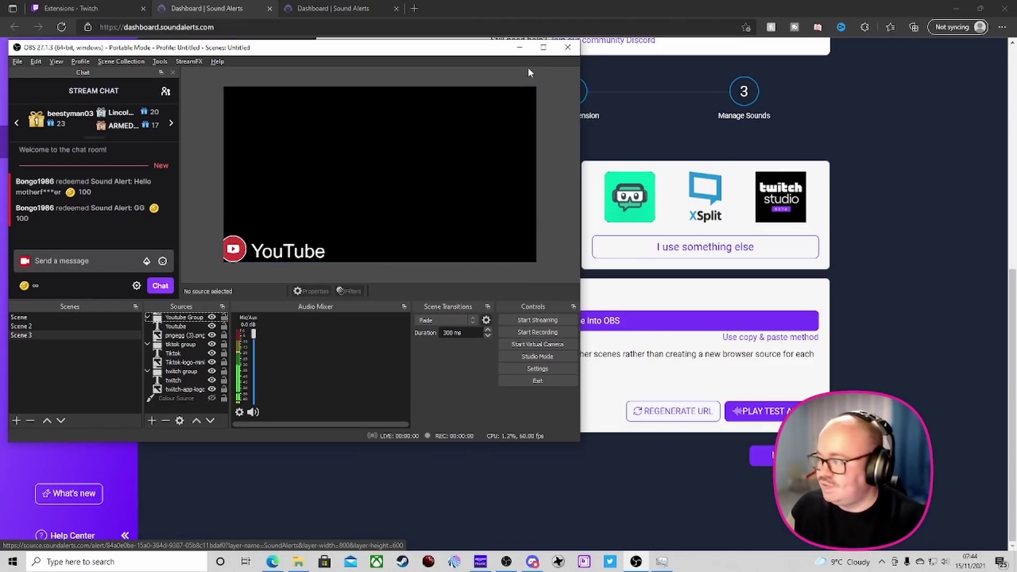
- Minimise OBS and choose 'I use something else' on the Sound Alerts dashboard
{"action": "left_click", "coordinate": [528, 49]}
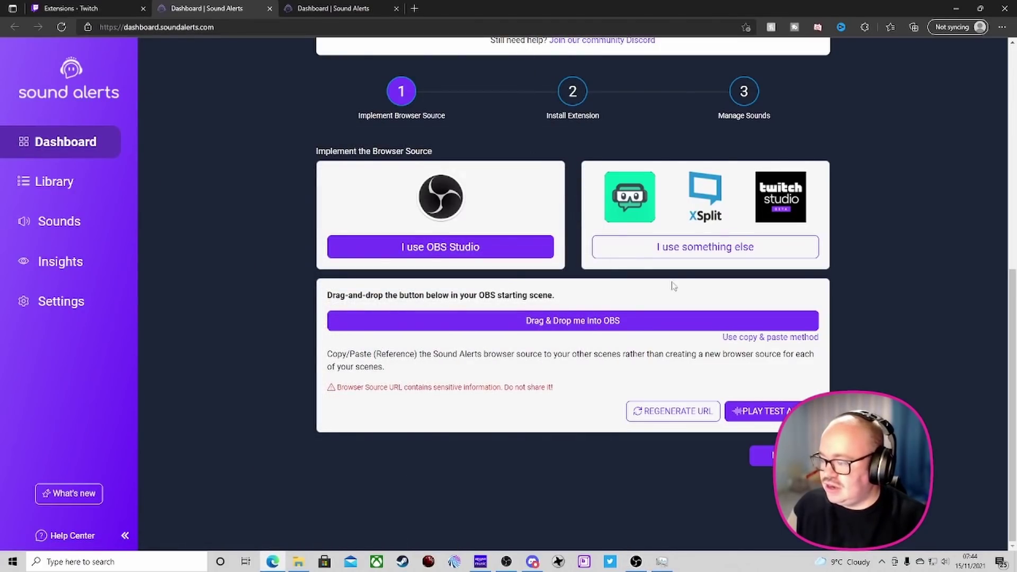
{"action": "left_click", "coordinate": [668, 248]}
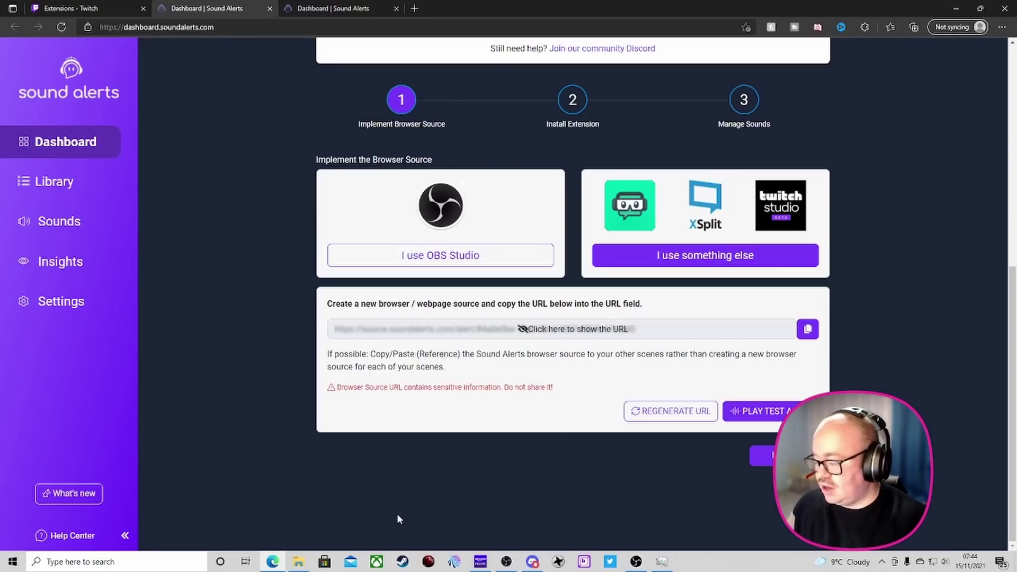
- Bring OBS back maximised, cancelling an accidentally started new scene
{"action": "left_click", "coordinate": [635, 562]}
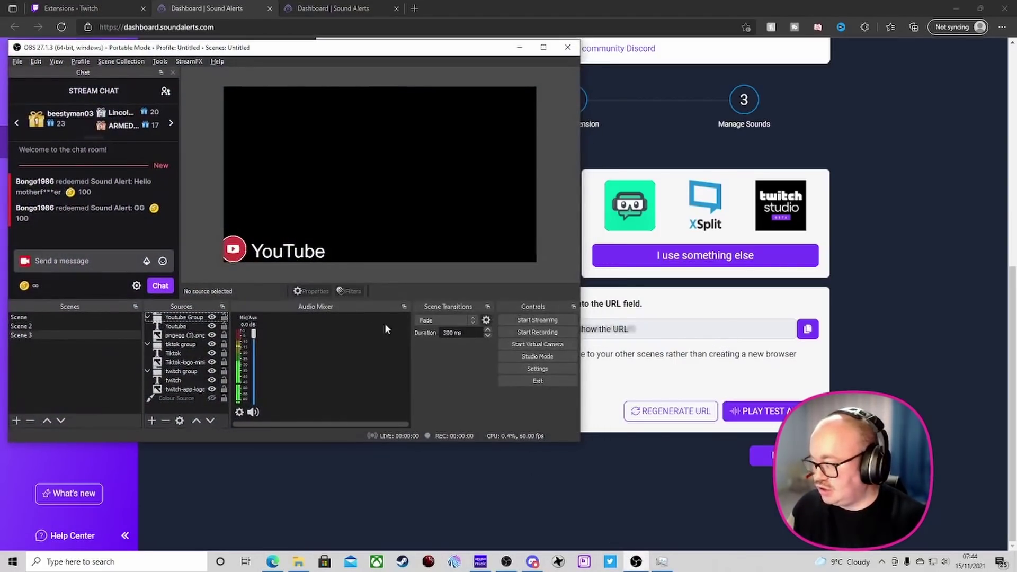
{"action": "left_click", "coordinate": [543, 47]}
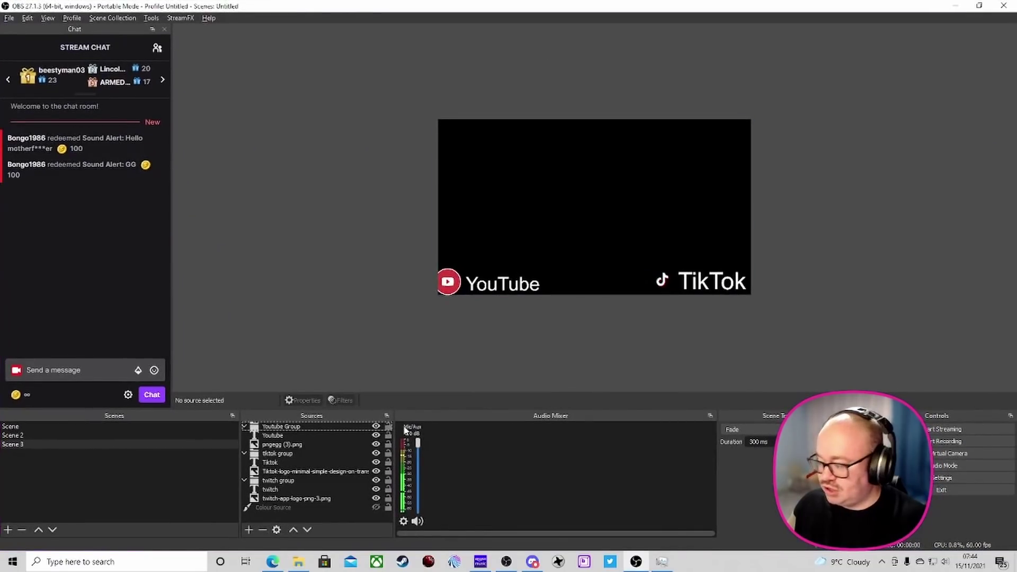
{"action": "left_click", "coordinate": [8, 529]}
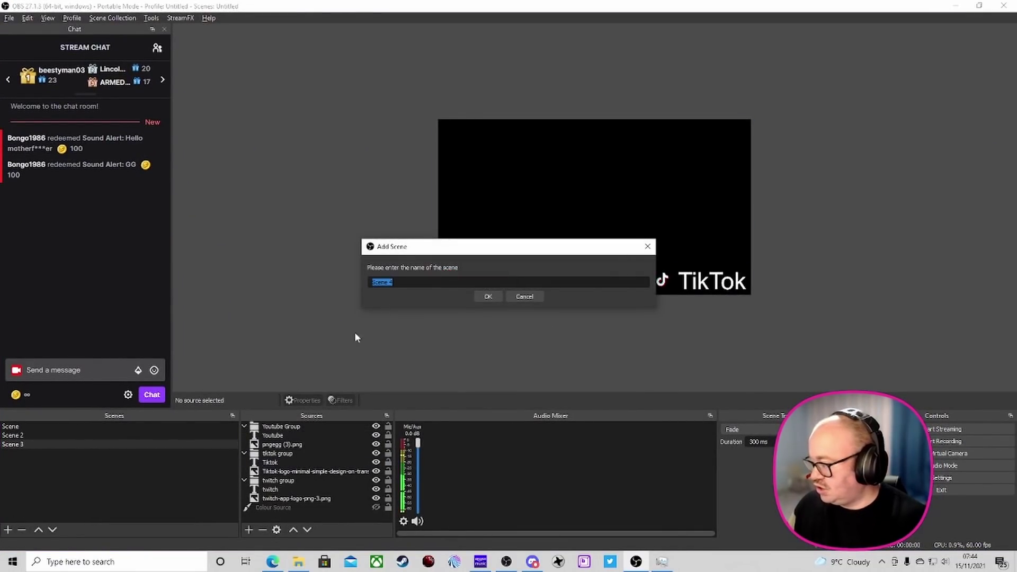
{"action": "left_click", "coordinate": [525, 296]}
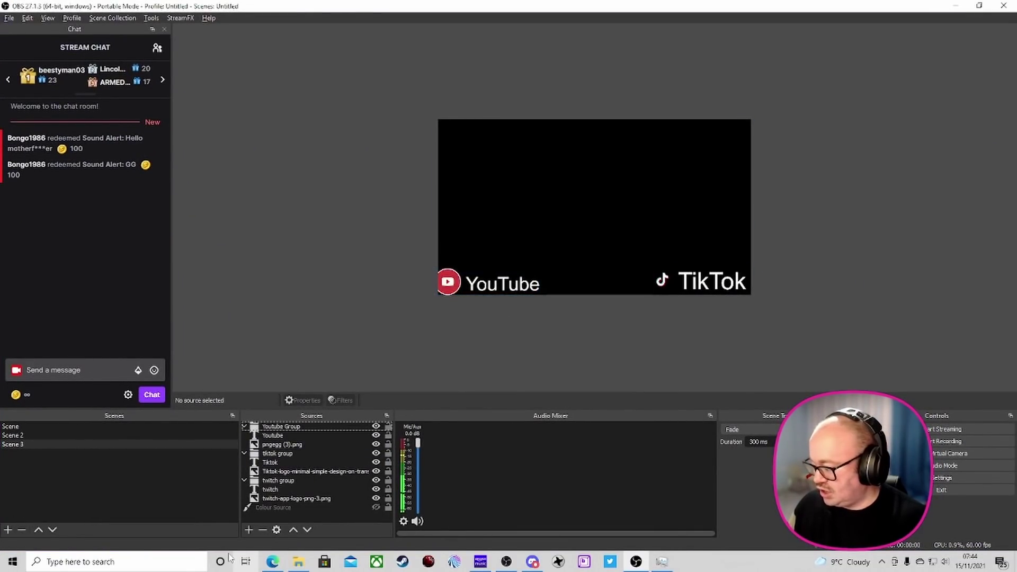
- Add a new Browser source to Scene 3, selecting its URL before clicking OK
{"action": "left_click", "coordinate": [248, 530]}
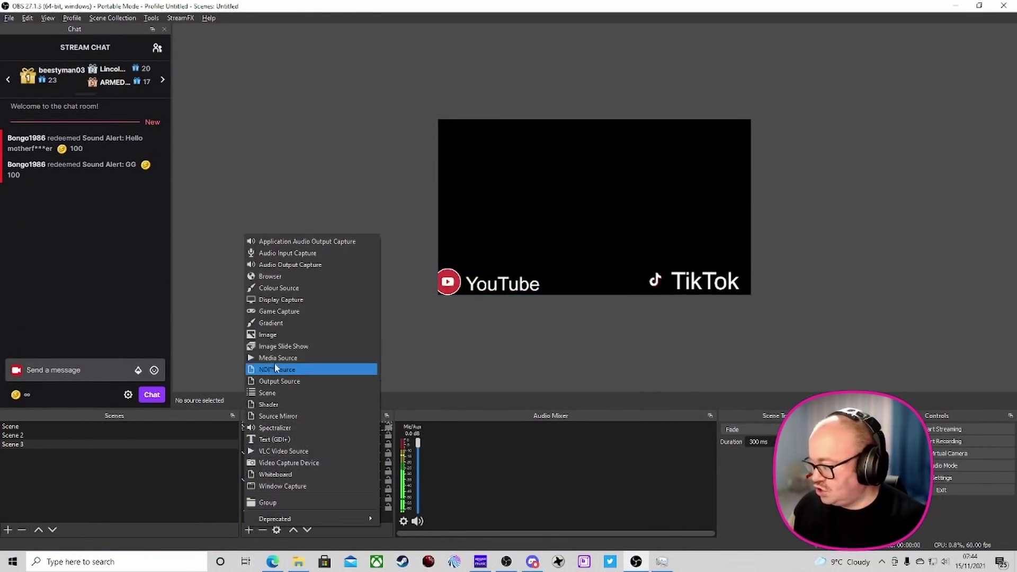
{"action": "left_click", "coordinate": [270, 276]}
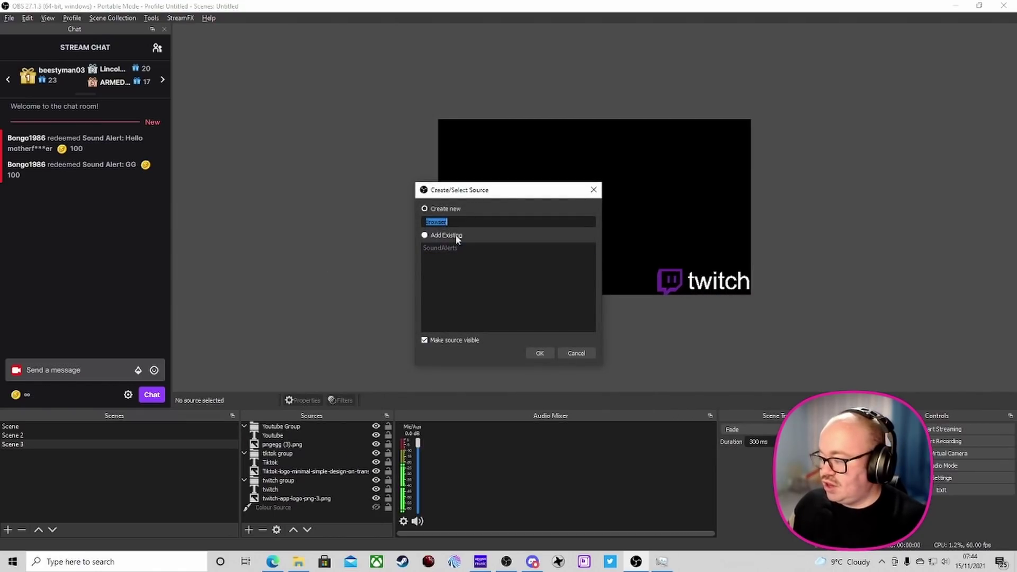
{"action": "left_click", "coordinate": [540, 353]}
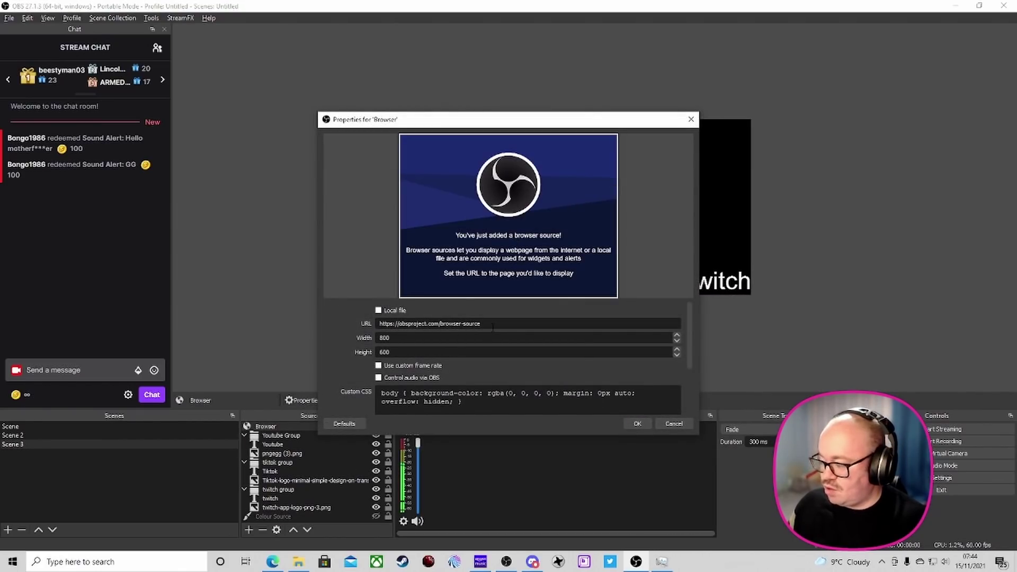
{"action": "left_click_drag", "start_coordinate": [492, 327], "coordinate": [335, 329]}
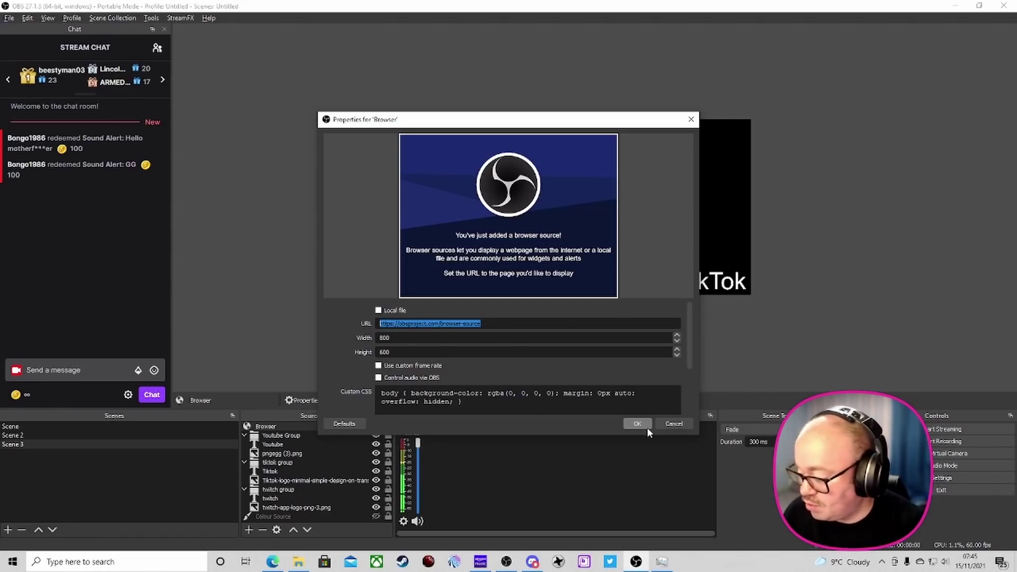
{"action": "left_click", "coordinate": [673, 424]}
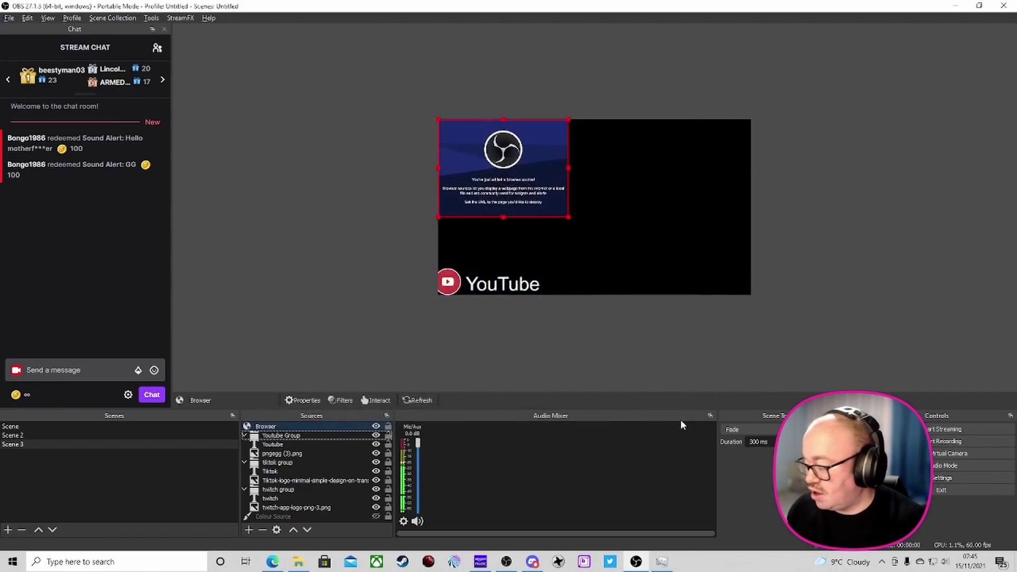
- Remove the temporary Browser source and confirm the removal
{"action": "right_click", "coordinate": [335, 427]}
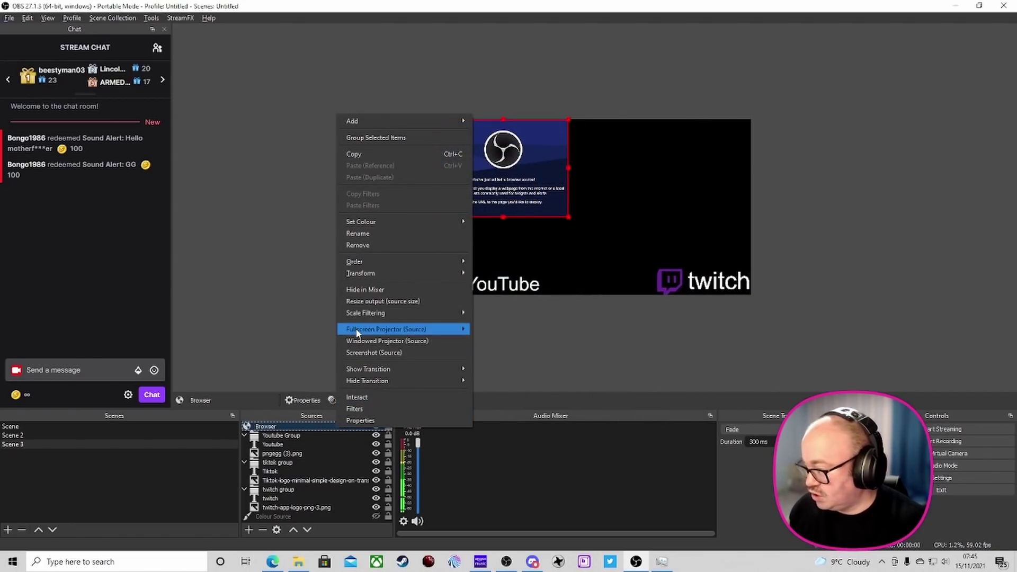
{"action": "left_click", "coordinate": [367, 244]}
{"action": "left_click", "coordinate": [537, 292]}
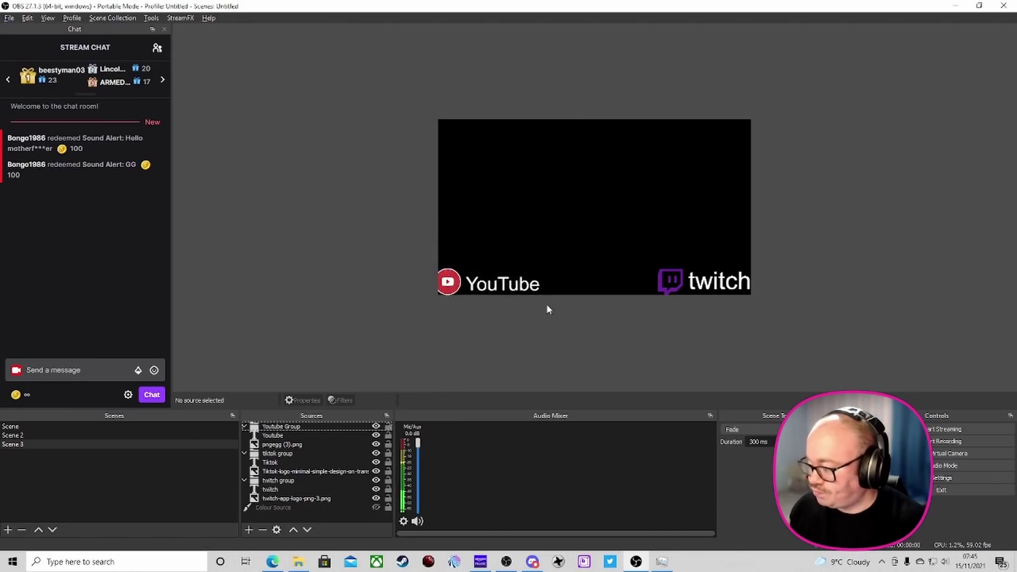
- Return to the Sound Alerts dashboard and advance to step 2, Install the Twitch Extension
{"action": "left_click", "coordinate": [281, 562]}
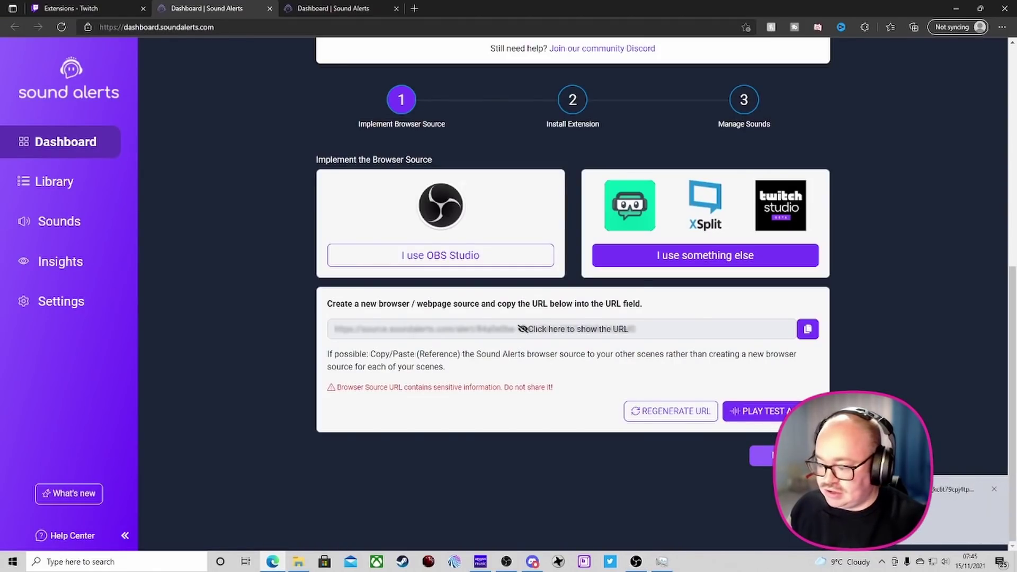
{"action": "left_click", "coordinate": [762, 455]}
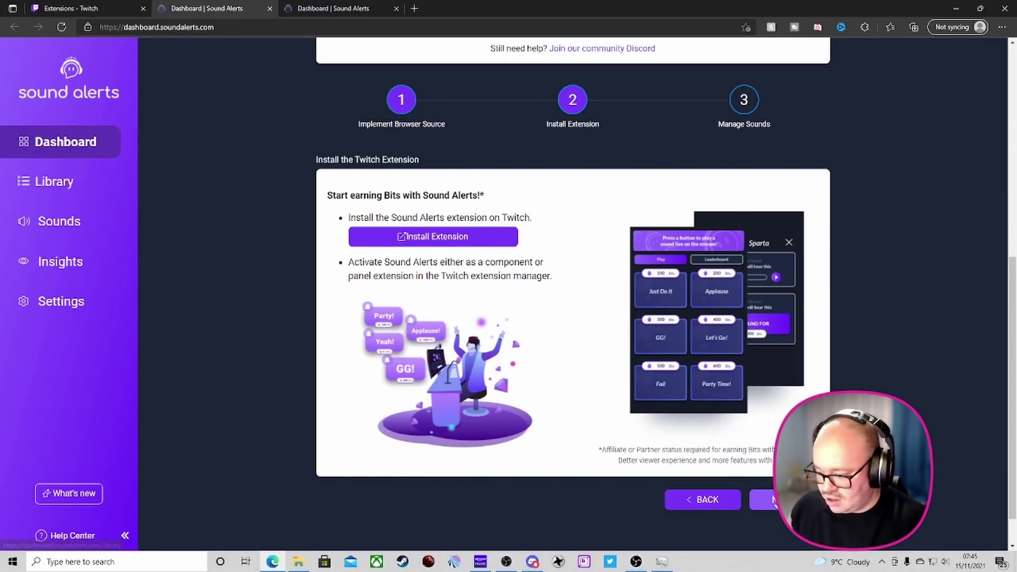
- Open the Sound Alerts extension on Twitch and view My Extensions, where Sound Alerts is Panel 2
{"action": "left_click", "coordinate": [458, 236]}
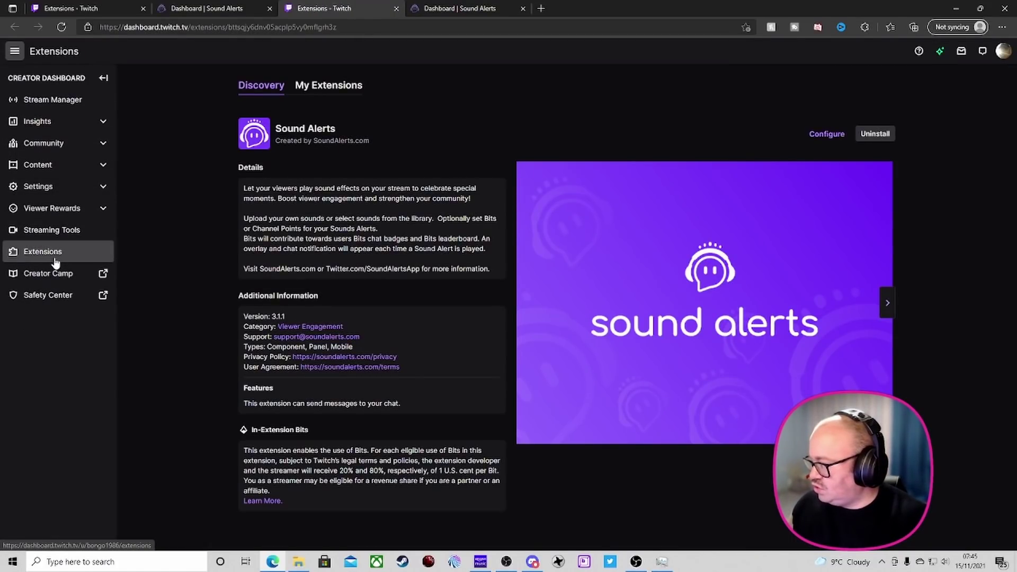
{"action": "left_click", "coordinate": [326, 86]}
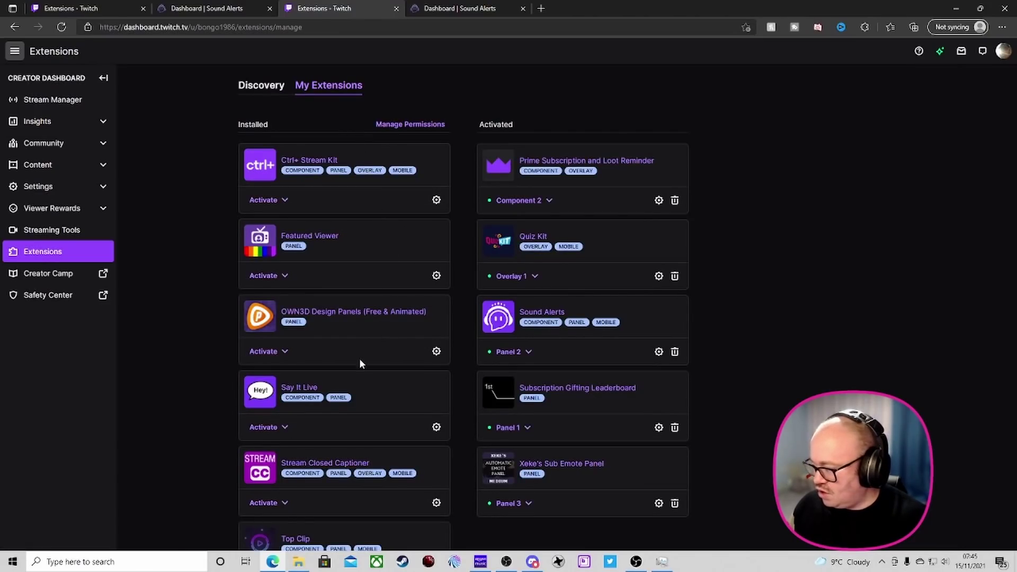
{"action": "scroll", "coordinate": [360, 363], "scroll_direction": "down", "scroll_amount": 3}
{"action": "scroll", "coordinate": [349, 173], "scroll_direction": "up", "scroll_amount": 3}
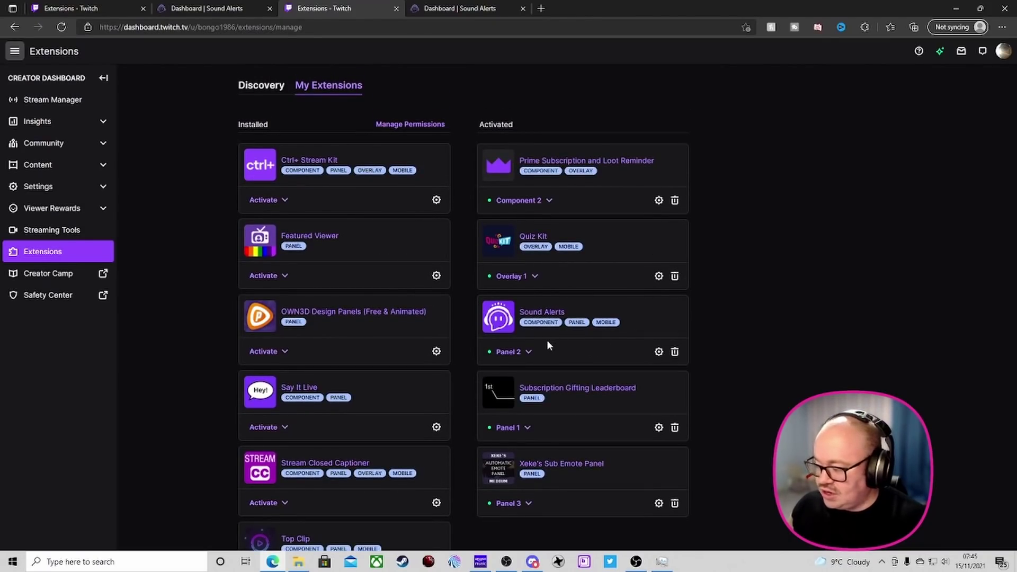
{"action": "left_click", "coordinate": [281, 353]}
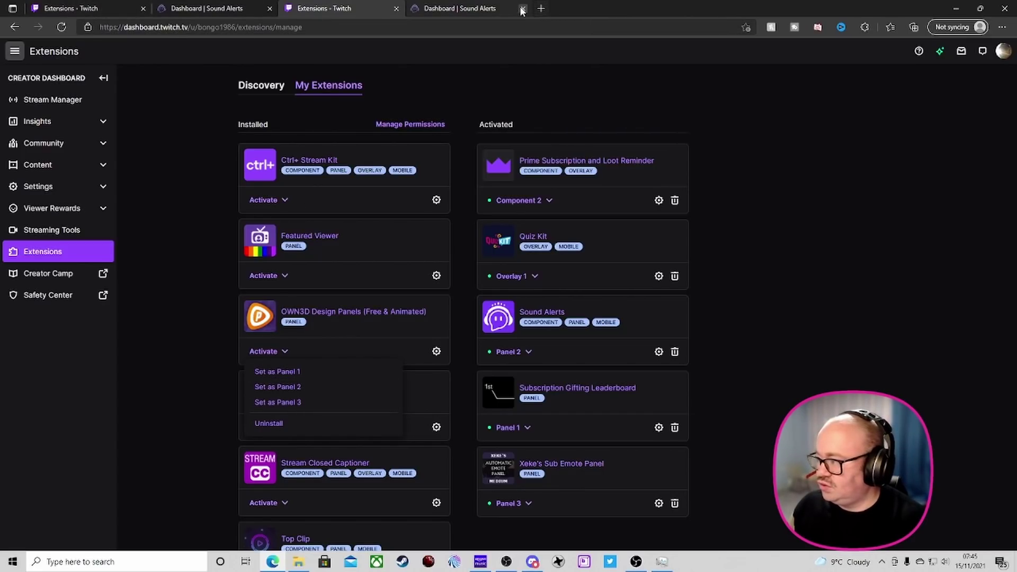
- Open your Twitch channel's About page in a new tab and scroll to the 20-Bit !fart panel
{"action": "left_click", "coordinate": [541, 9]}
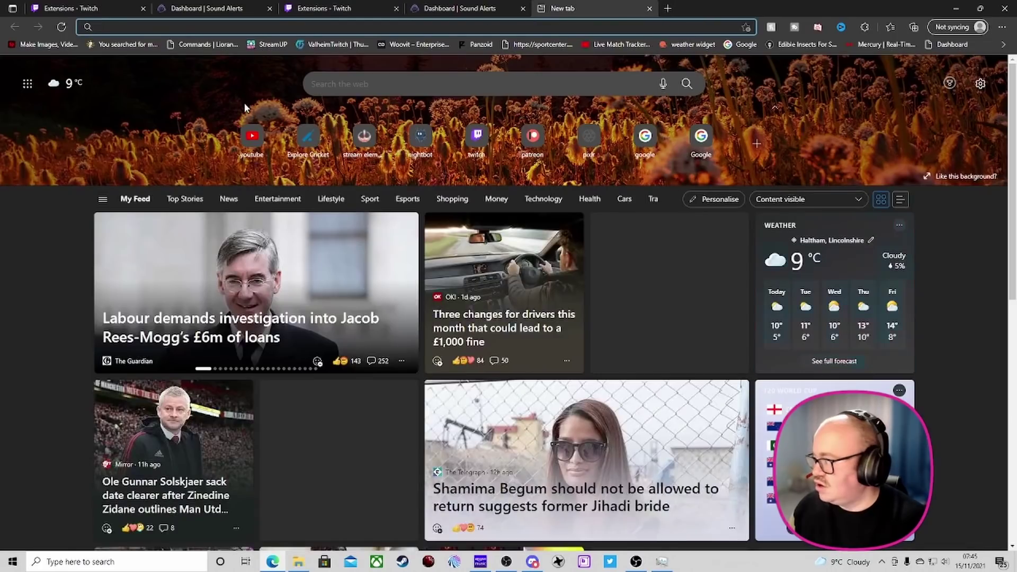
{"action": "left_click", "coordinate": [477, 139]}
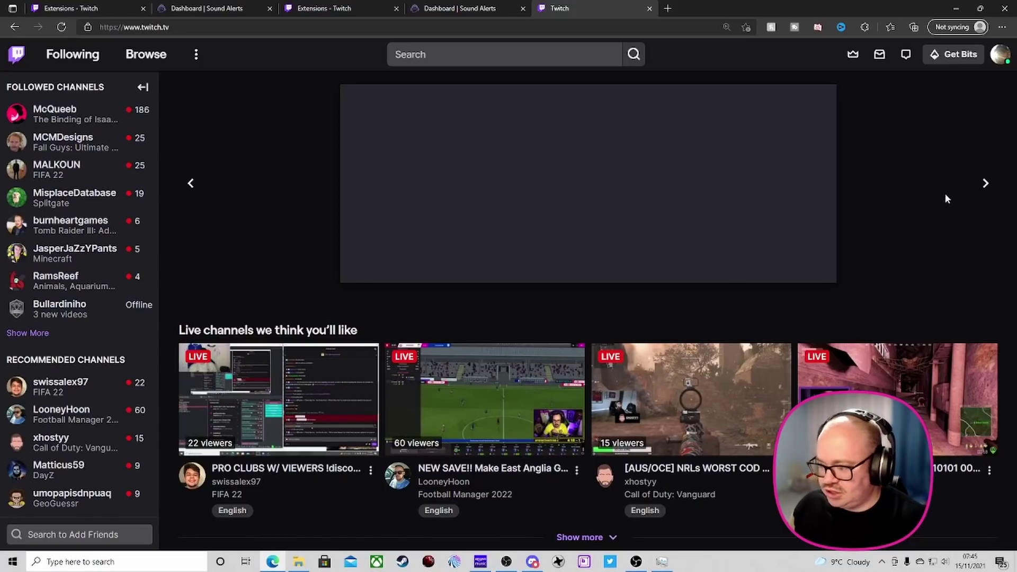
{"action": "left_click", "coordinate": [998, 54]}
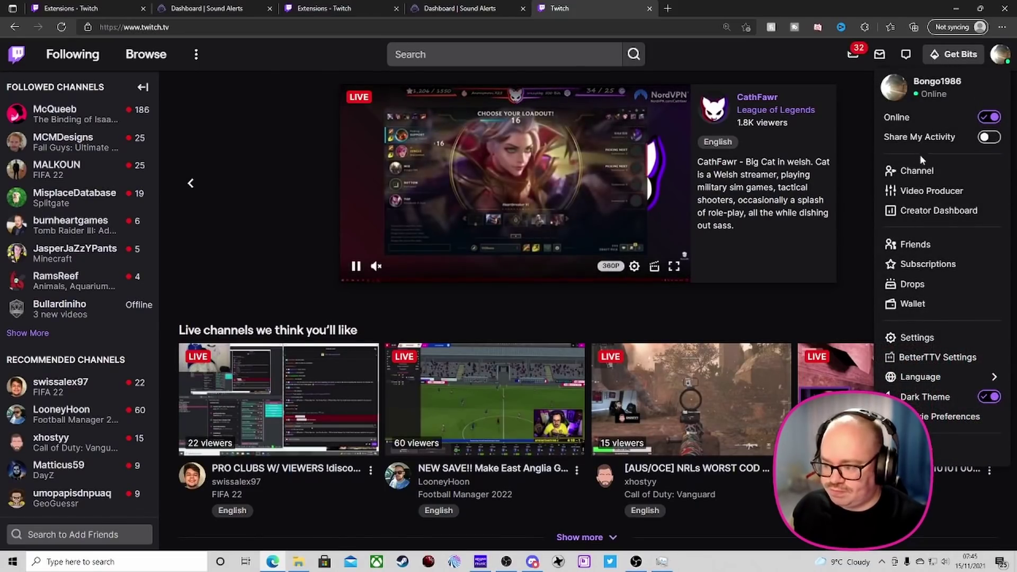
{"action": "left_click", "coordinate": [912, 169]}
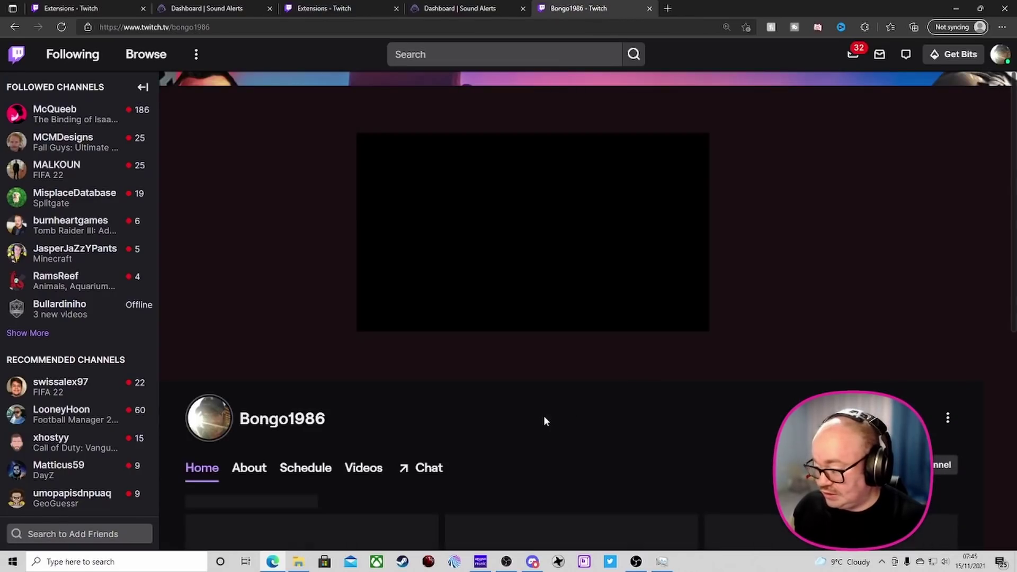
{"action": "left_click", "coordinate": [437, 471]}
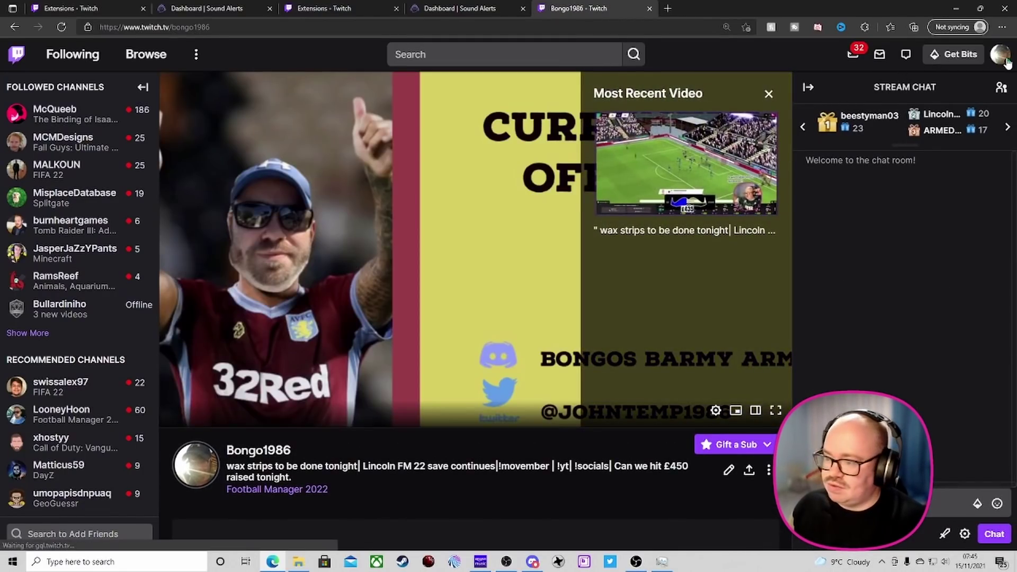
{"action": "left_click", "coordinate": [1000, 54]}
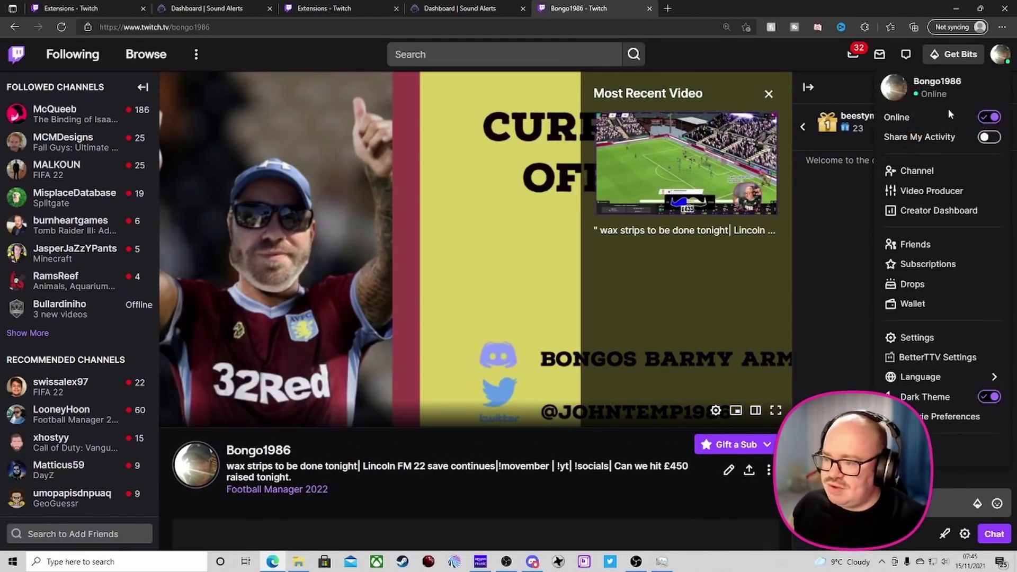
{"action": "left_click", "coordinate": [908, 170]}
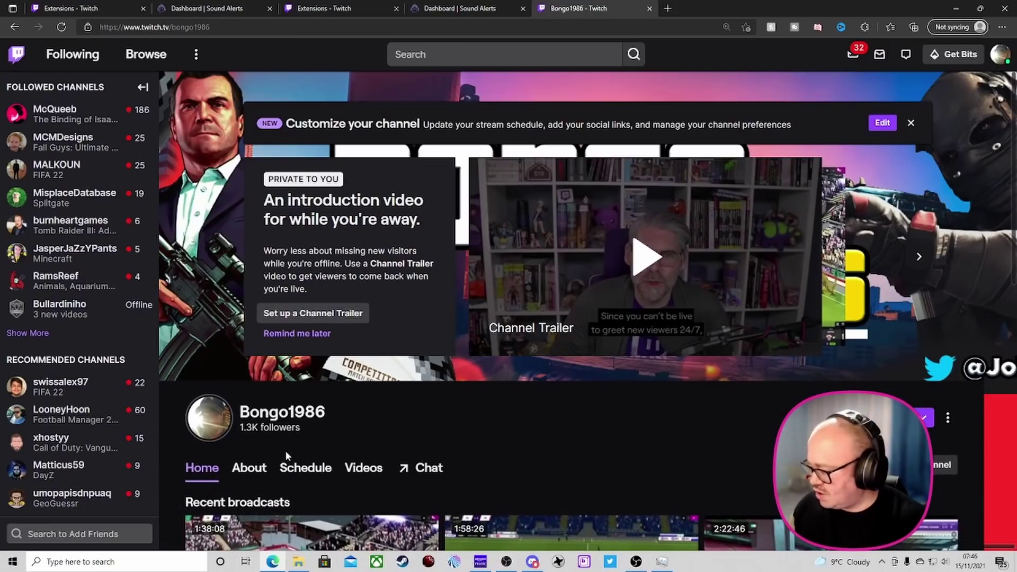
{"action": "left_click", "coordinate": [249, 468]}
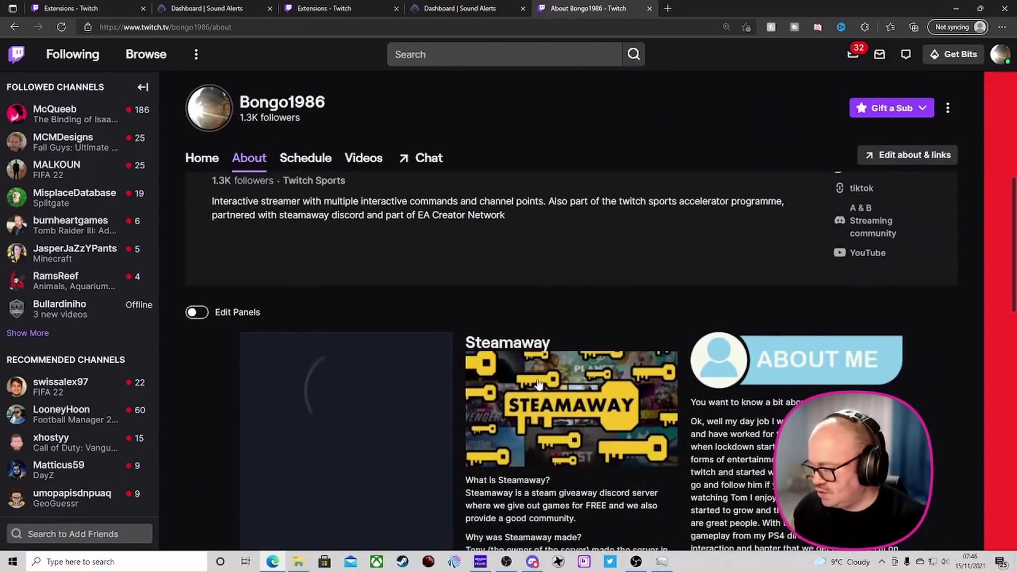
{"action": "scroll", "coordinate": [531, 375], "scroll_direction": "down", "scroll_amount": 4}
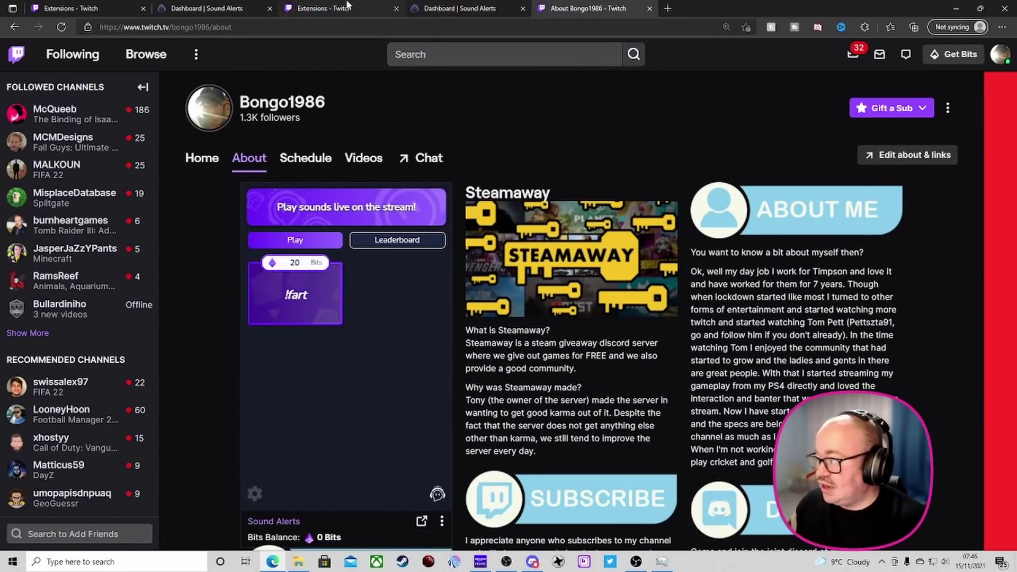
- Return to the Sound Alerts dashboard and open the Sounds Library of most popular sounds
{"action": "left_click", "coordinate": [459, 8]}
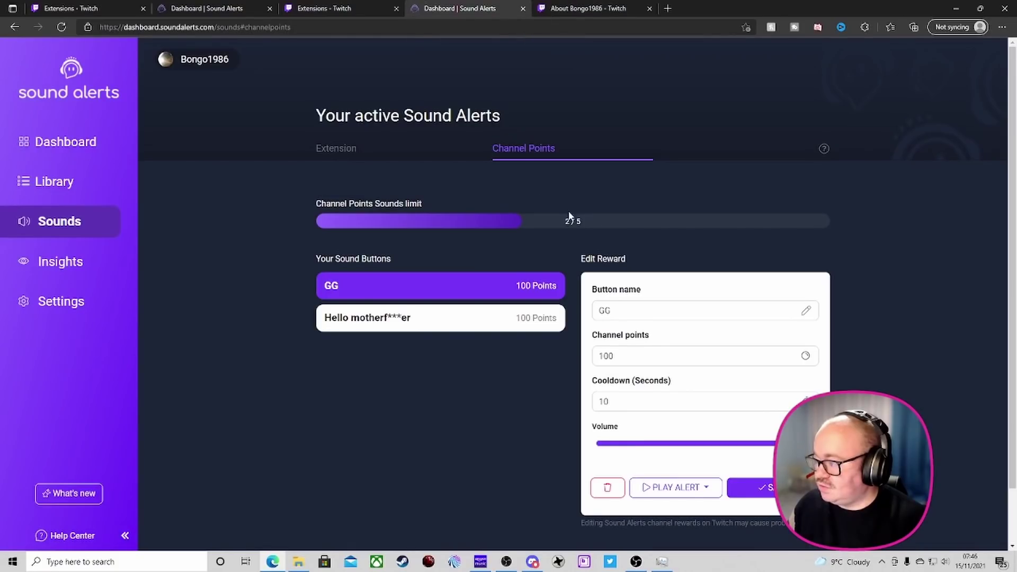
{"action": "left_click", "coordinate": [331, 8]}
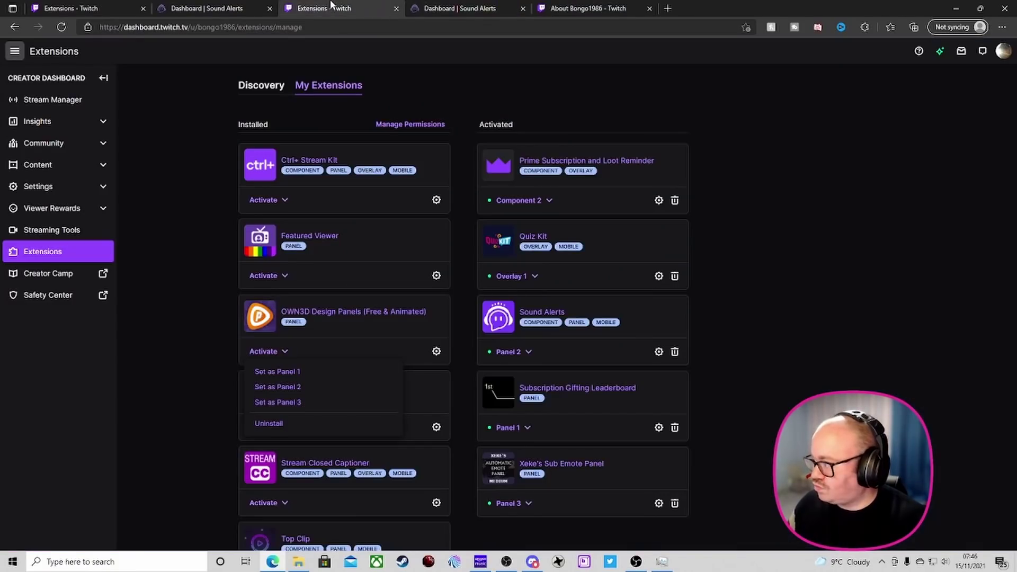
{"action": "left_click", "coordinate": [197, 6]}
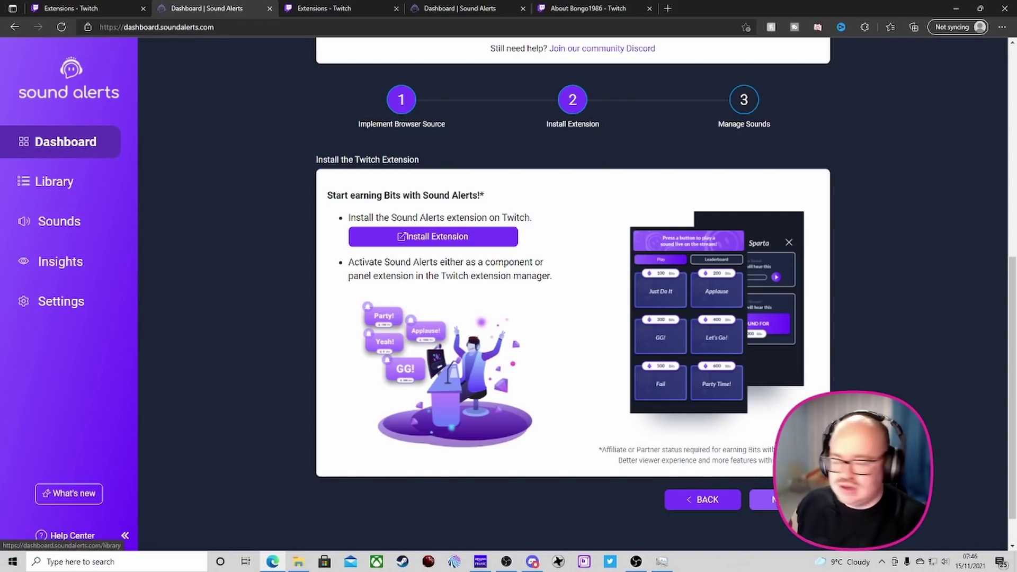
{"action": "left_click", "coordinate": [53, 181]}
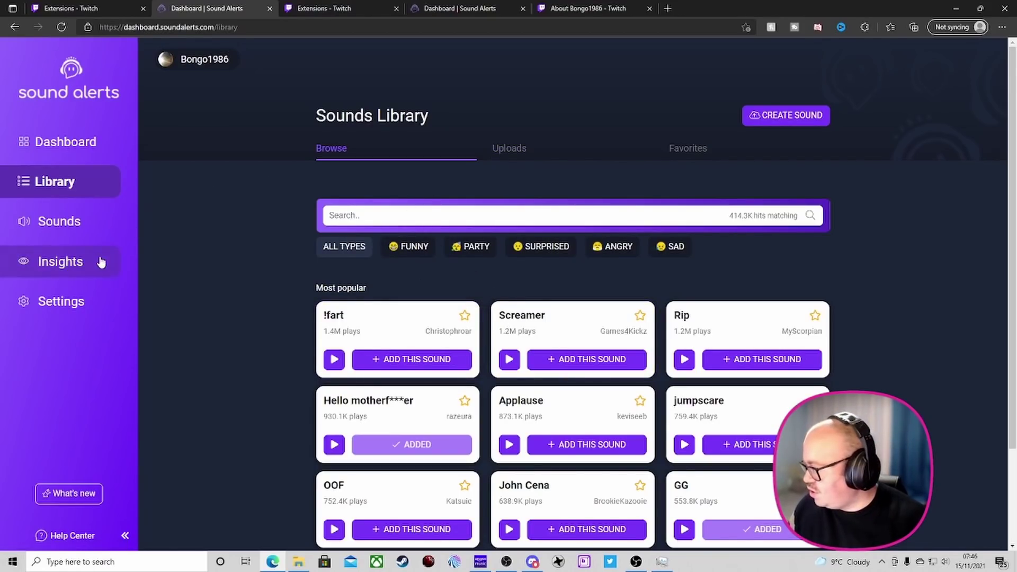
- Review the General settings: Purple theme, full master volume, 15-second cooldown, leaderboard and chat alerts
{"action": "left_click", "coordinate": [75, 300]}
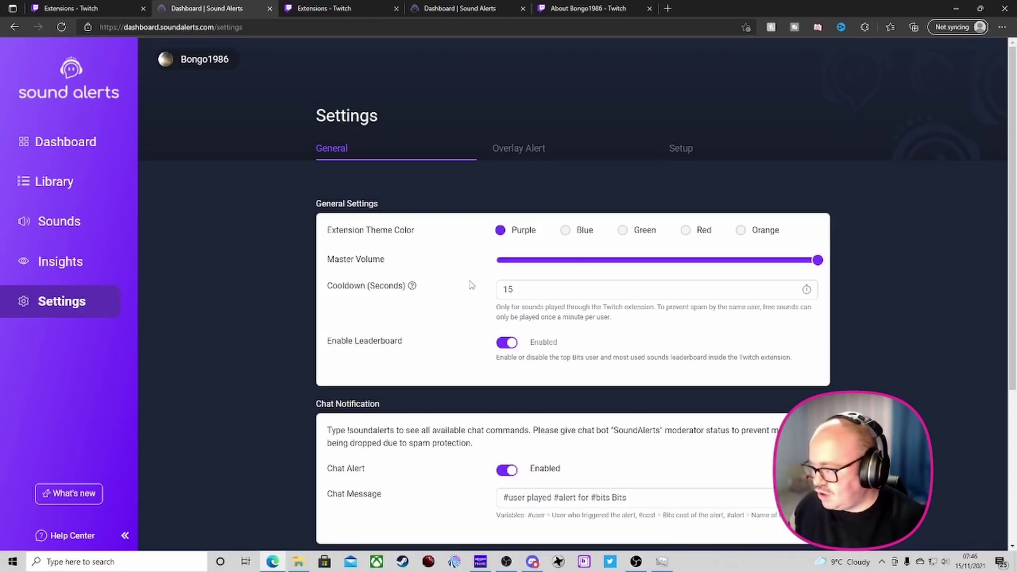
{"action": "scroll", "coordinate": [495, 243], "scroll_direction": "down", "scroll_amount": 1}
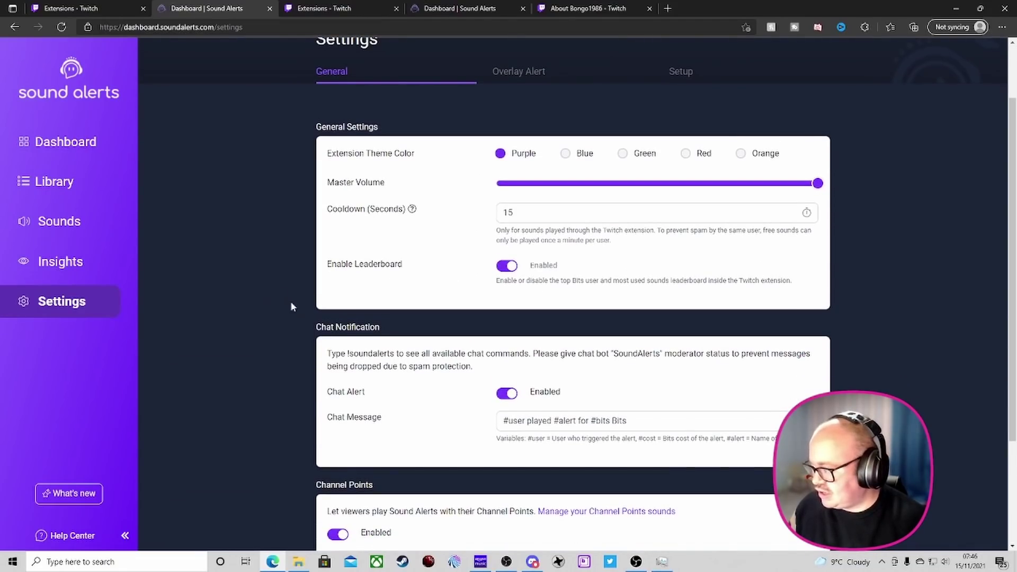
{"action": "scroll", "coordinate": [353, 344], "scroll_direction": "down", "scroll_amount": 2}
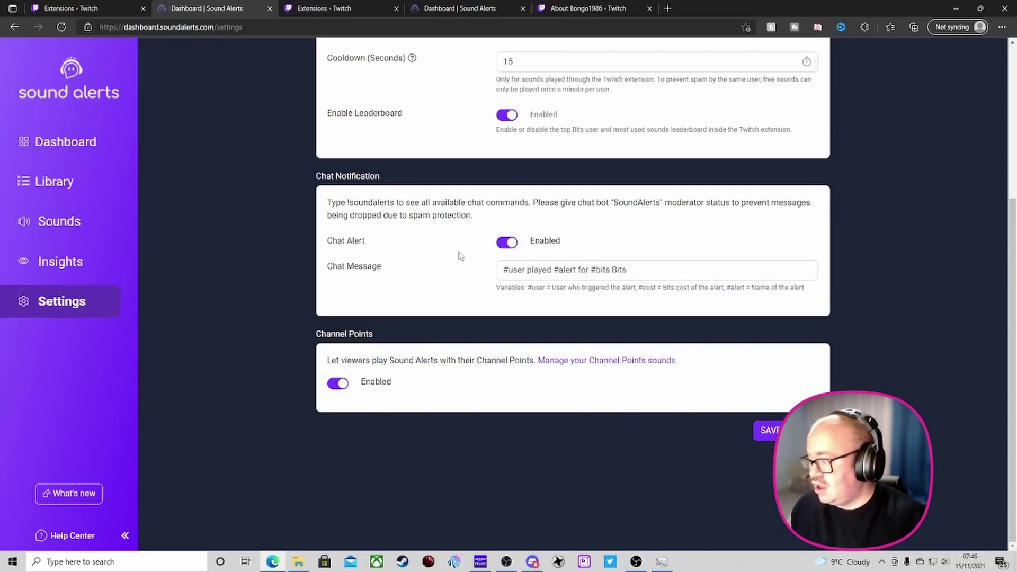
{"action": "scroll", "coordinate": [455, 257], "scroll_direction": "up", "scroll_amount": 2}
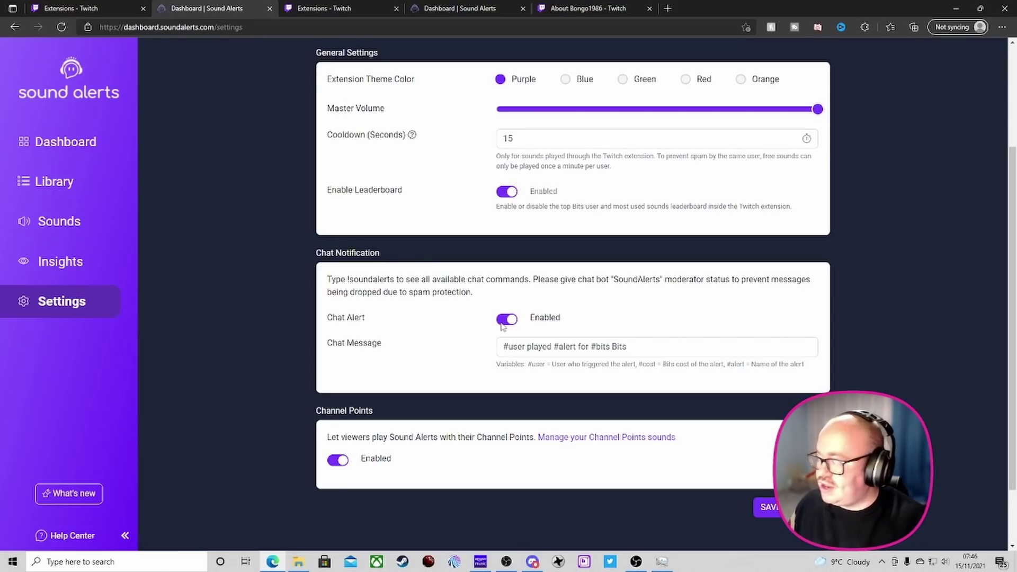
{"action": "scroll", "coordinate": [502, 326], "scroll_direction": "up", "scroll_amount": 4}
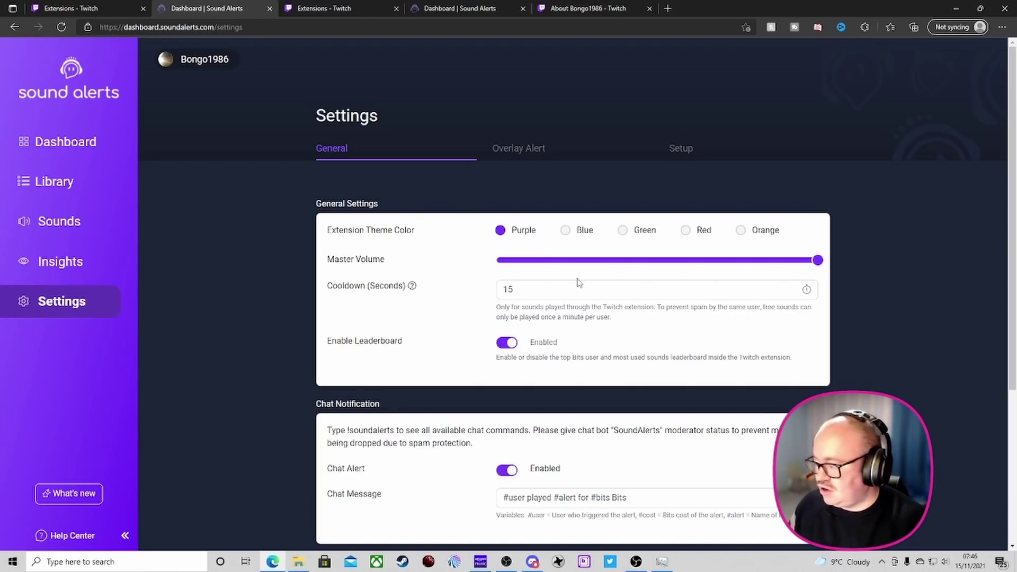
{"action": "left_click", "coordinate": [526, 149]}
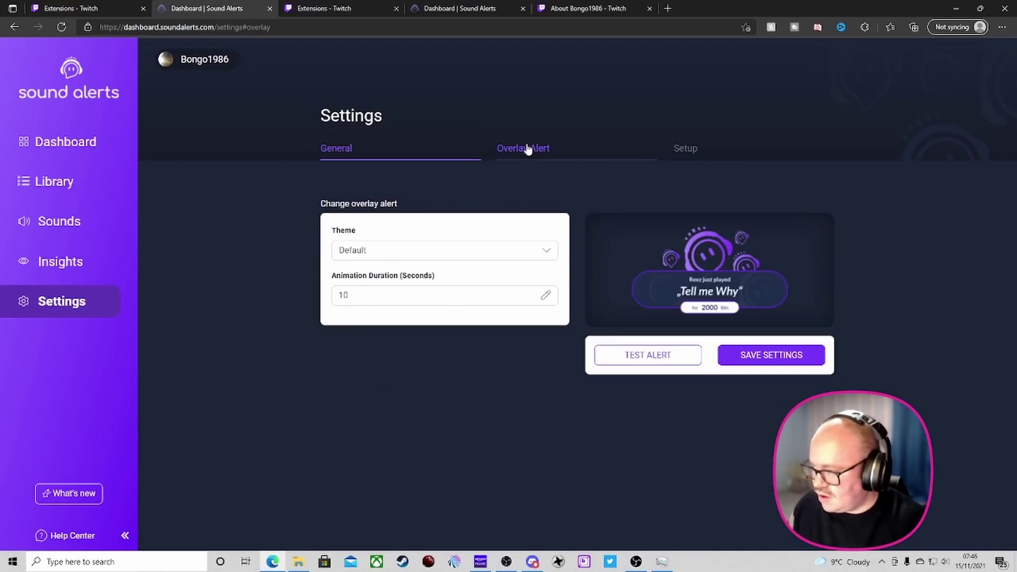
{"action": "left_click", "coordinate": [503, 256]}
{"action": "left_click", "coordinate": [503, 256]}
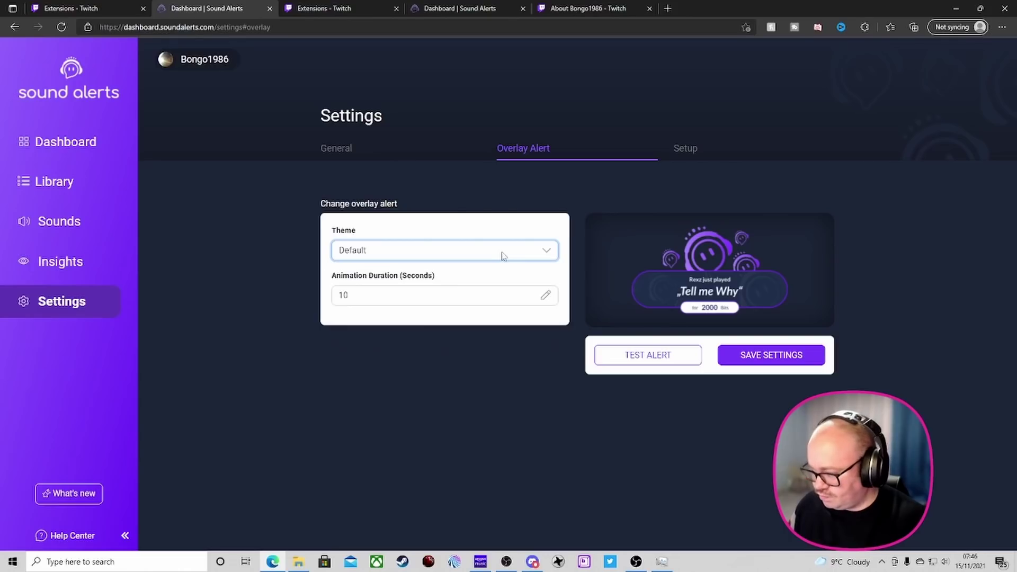
{"action": "left_click", "coordinate": [503, 257]}
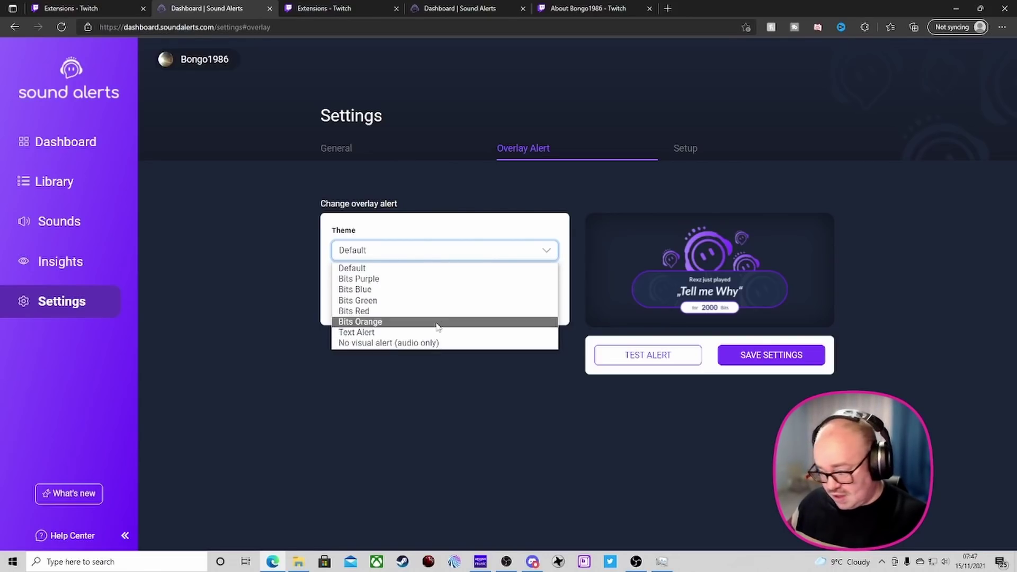
{"action": "left_click", "coordinate": [458, 225]}
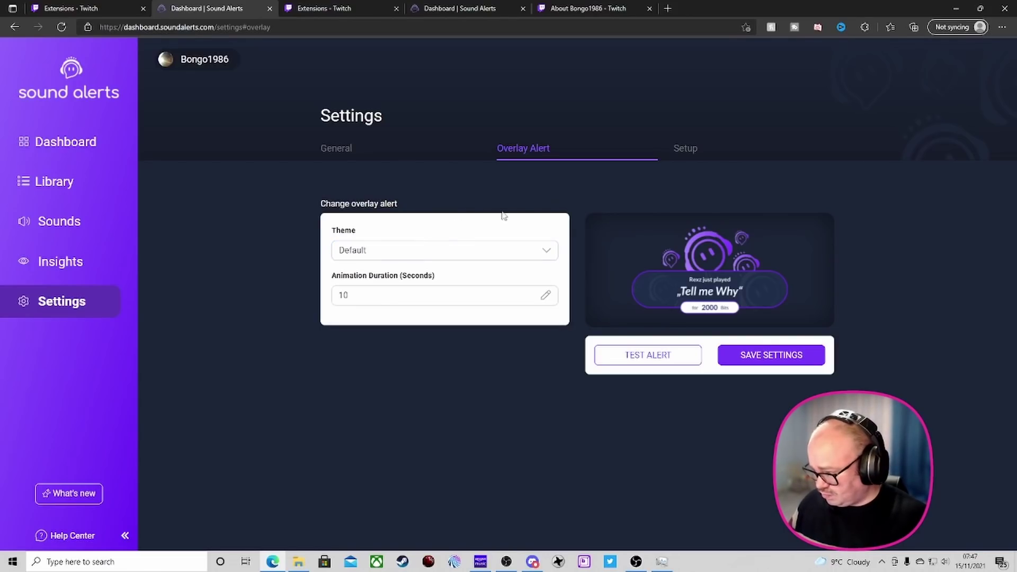
{"action": "left_click", "coordinate": [683, 148]}
{"action": "scroll", "coordinate": [685, 340], "scroll_direction": "down", "scroll_amount": 3}
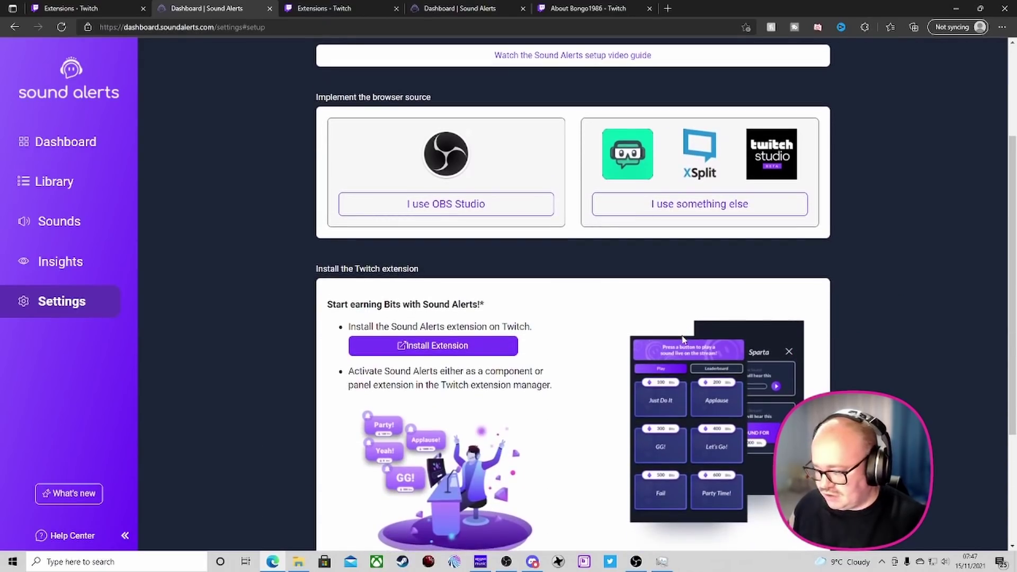
{"action": "scroll", "coordinate": [583, 195], "scroll_direction": "up", "scroll_amount": 3}
{"action": "left_click", "coordinate": [520, 162]}
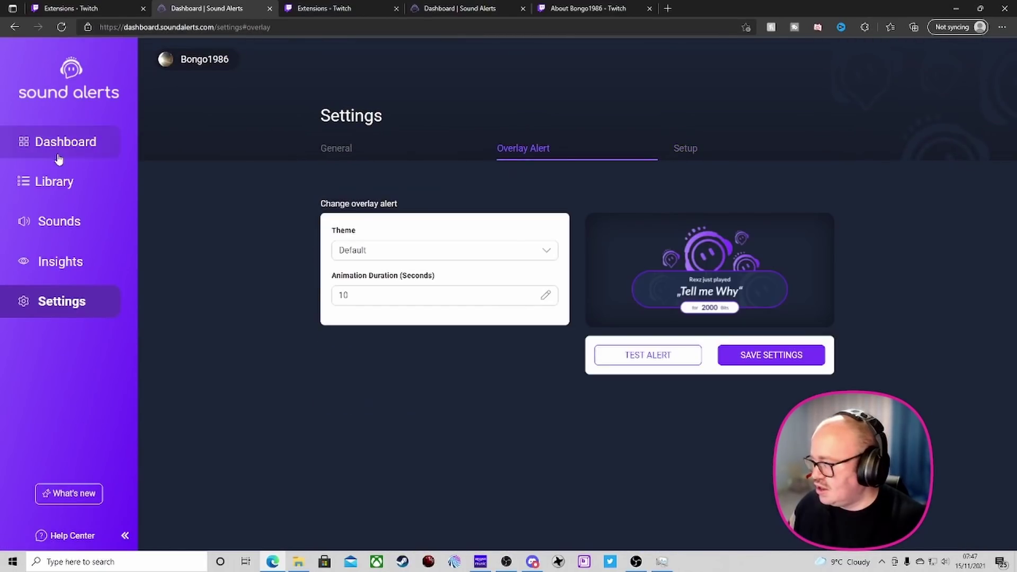
- Browse the Sounds and Insights pages, then preview the library's !fart, Screamer and Applause sounds
{"action": "left_click", "coordinate": [33, 229]}
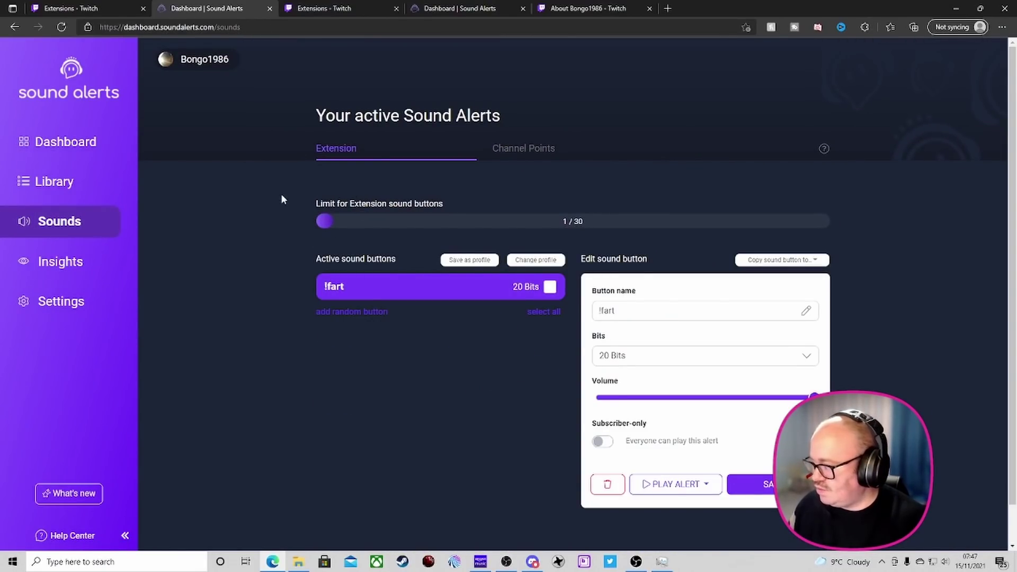
{"action": "left_click", "coordinate": [47, 261]}
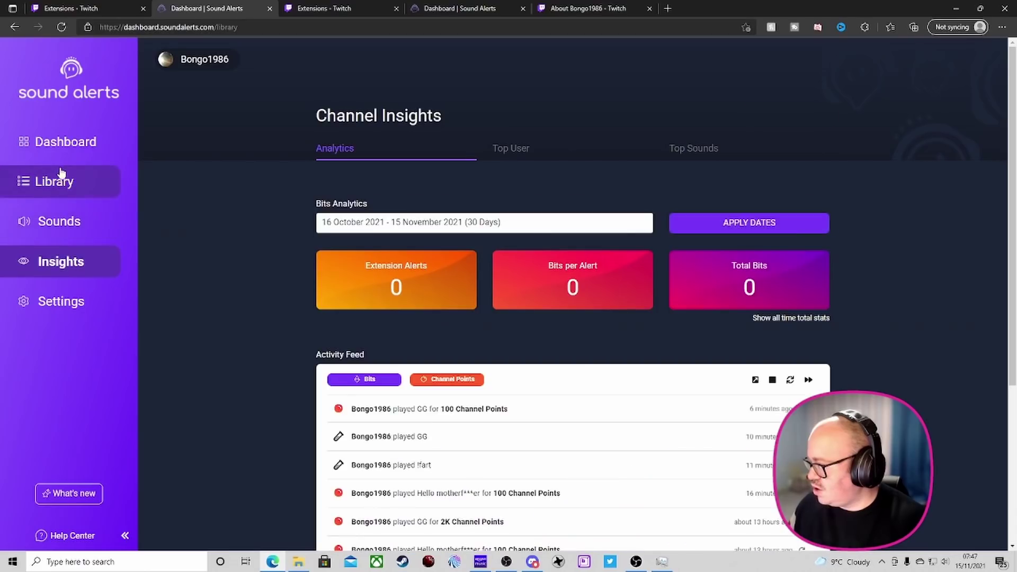
{"action": "left_click", "coordinate": [51, 181]}
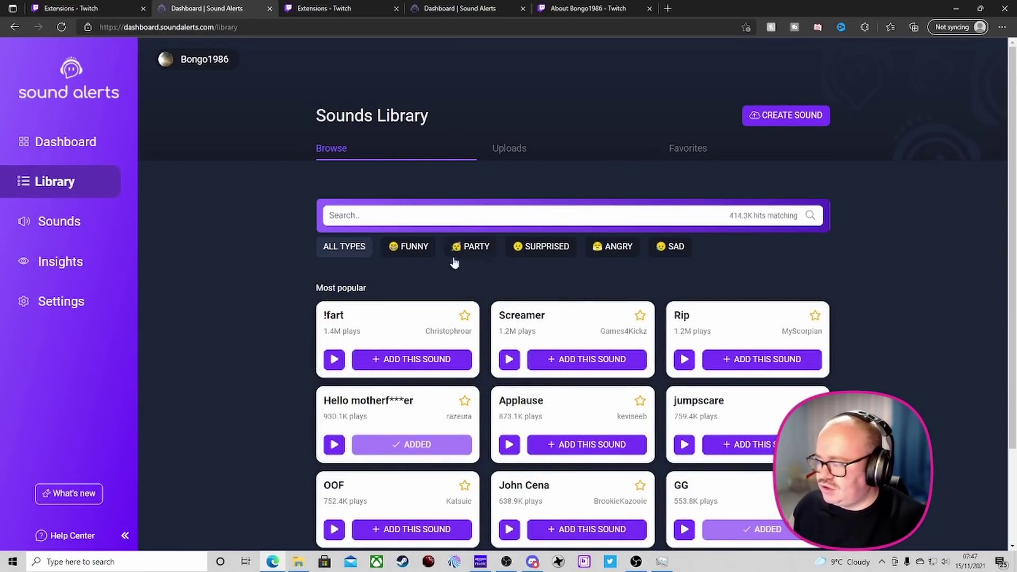
{"action": "left_click", "coordinate": [335, 360]}
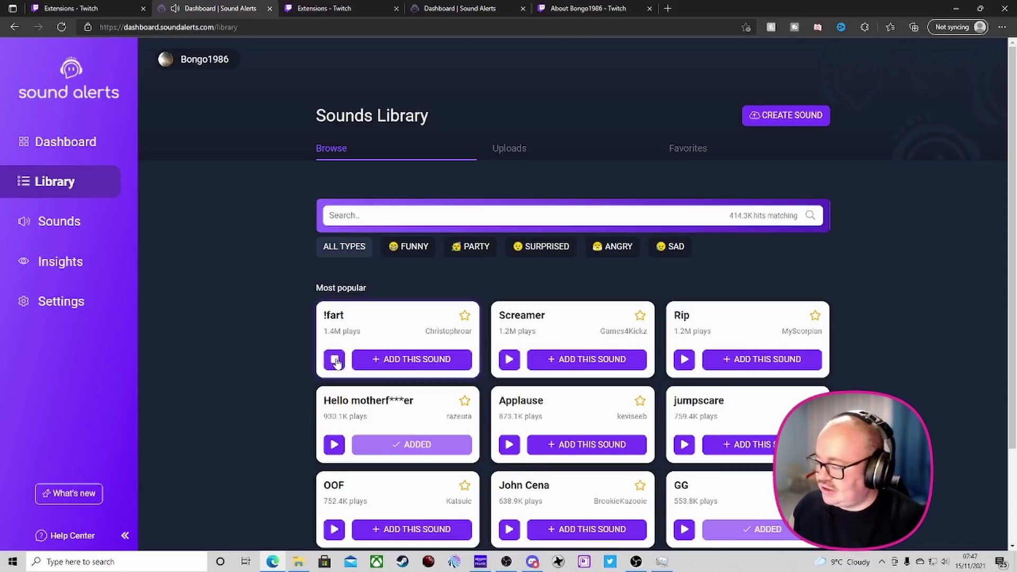
{"action": "left_click", "coordinate": [508, 362]}
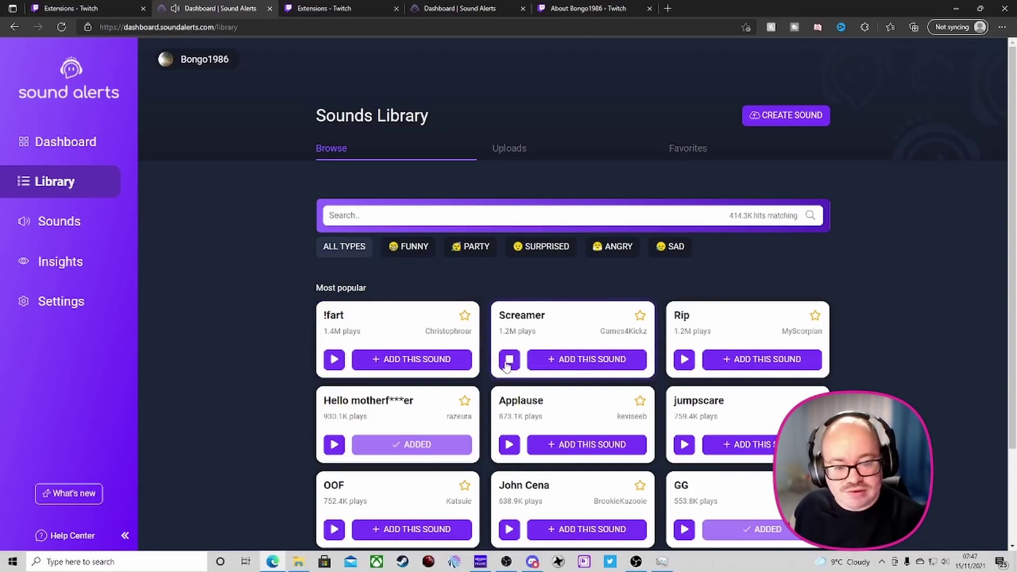
{"action": "left_click", "coordinate": [510, 444]}
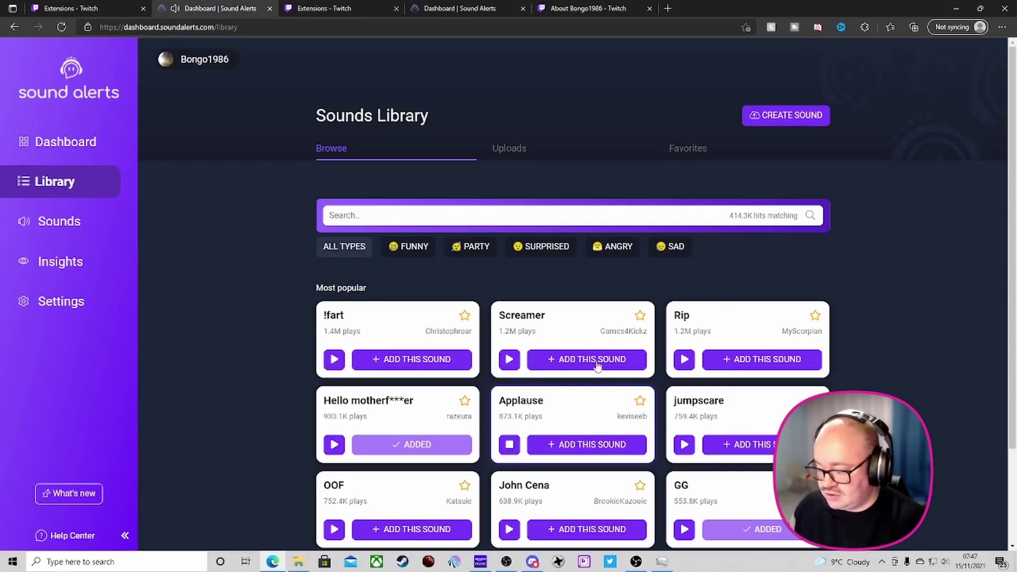
- Preview the GG sound, then show the active alerts listing !fart for 20 Bits
{"action": "scroll", "coordinate": [577, 273], "scroll_direction": "down", "scroll_amount": 1}
{"action": "scroll", "coordinate": [577, 273], "scroll_direction": "down", "scroll_amount": 2}
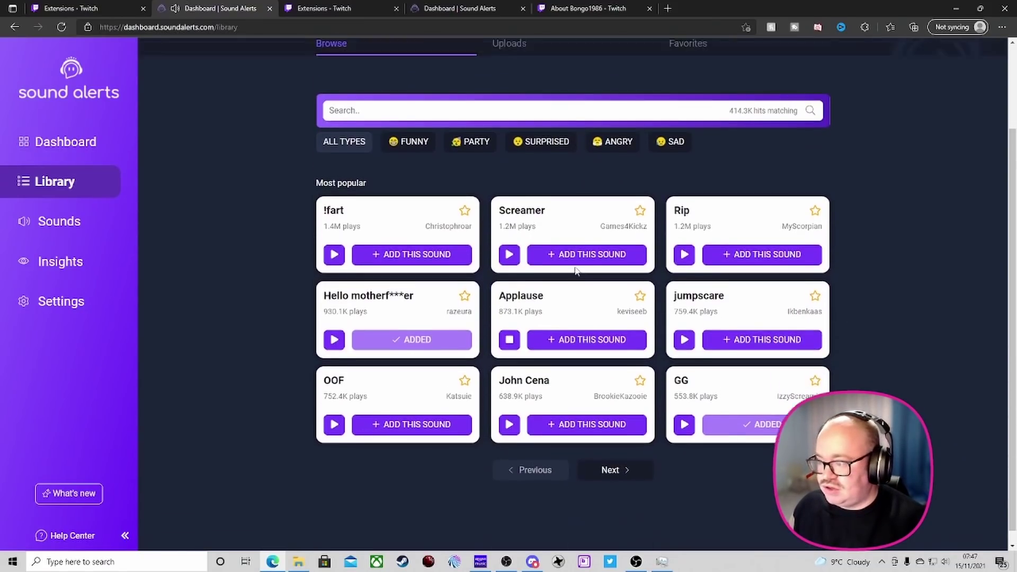
{"action": "scroll", "coordinate": [745, 205], "scroll_direction": "up", "scroll_amount": 2}
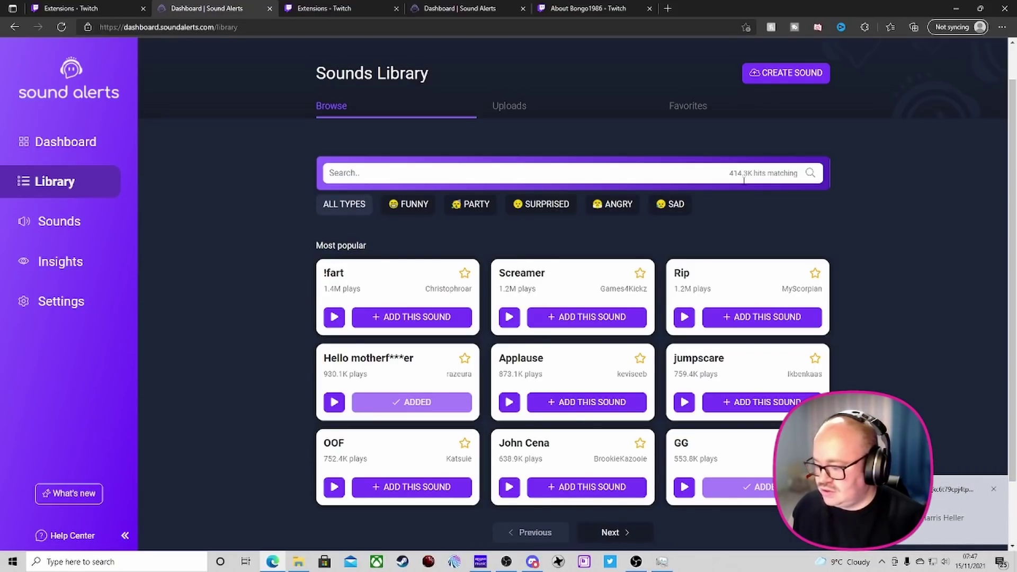
{"action": "scroll", "coordinate": [445, 196], "scroll_direction": "up", "scroll_amount": 1}
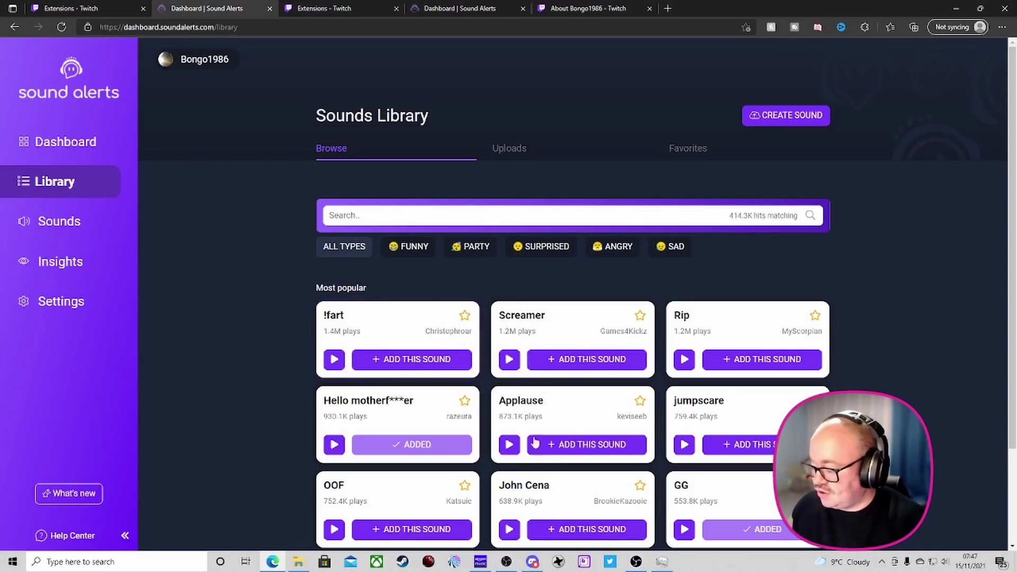
{"action": "left_click", "coordinate": [688, 537]}
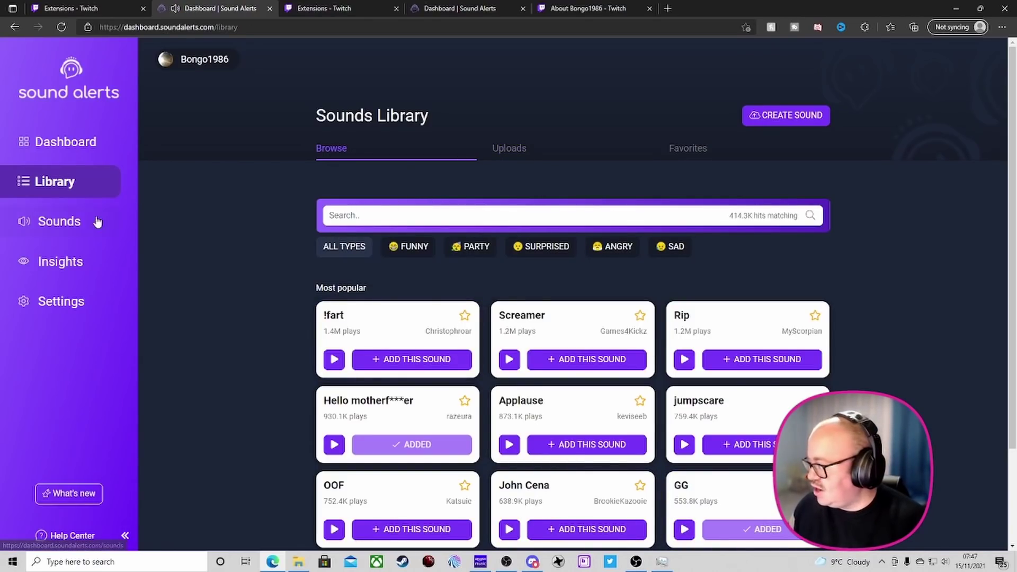
{"action": "left_click", "coordinate": [69, 225]}
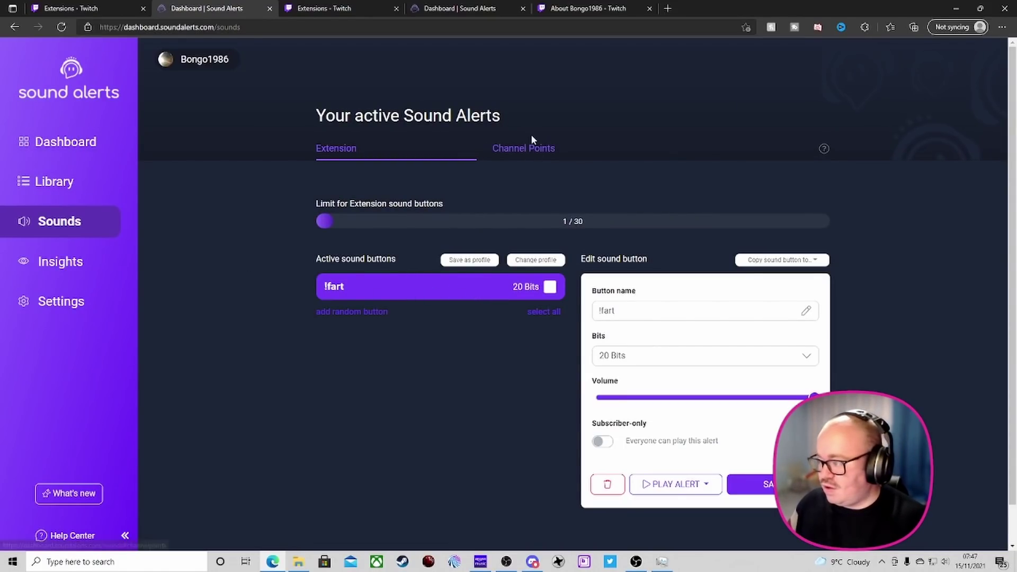
- Review the existing Extension and Channel Points sound buttons among the active alerts
{"action": "left_click", "coordinate": [525, 149]}
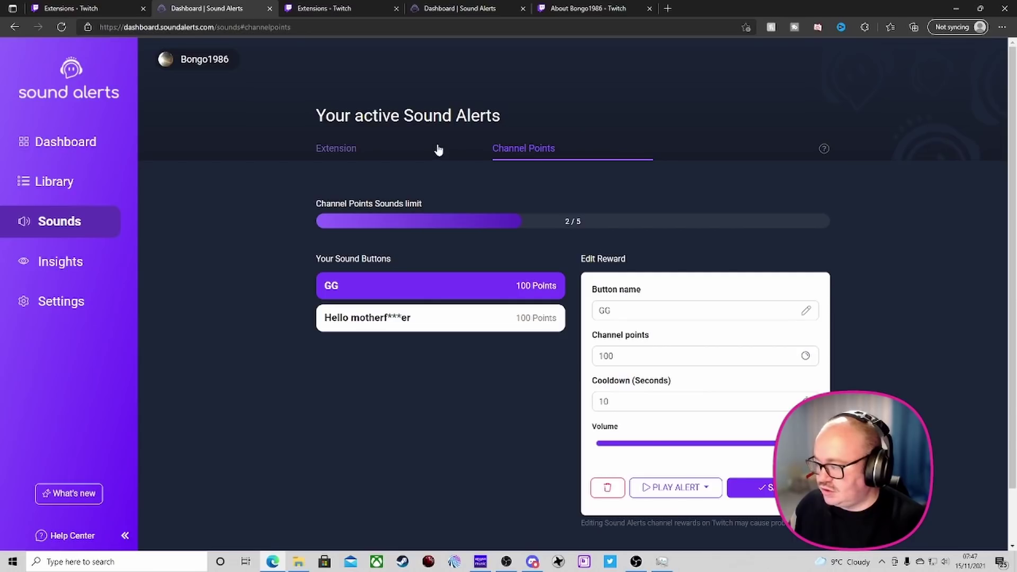
{"action": "left_click", "coordinate": [345, 150]}
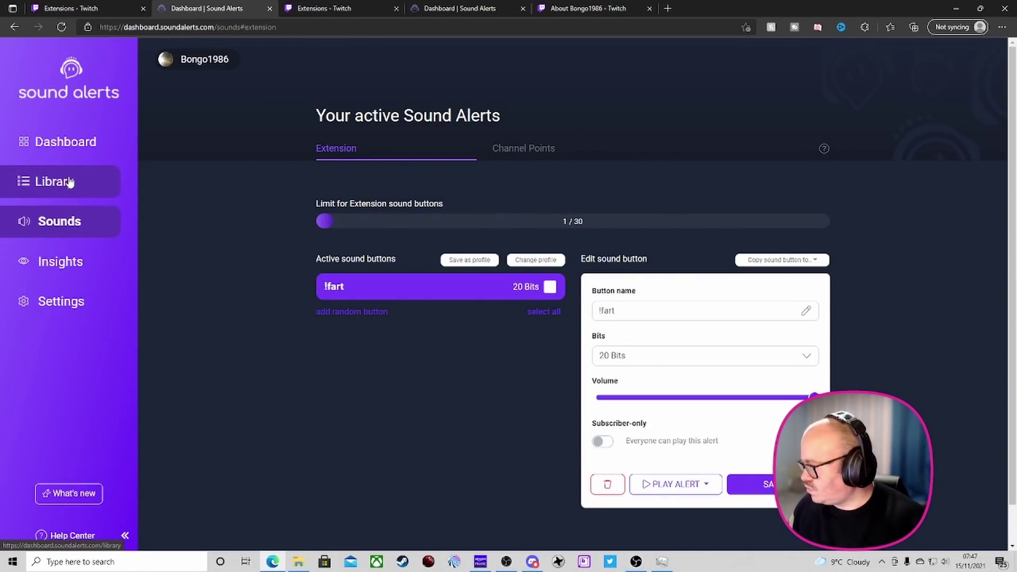
{"action": "left_click", "coordinate": [65, 228]}
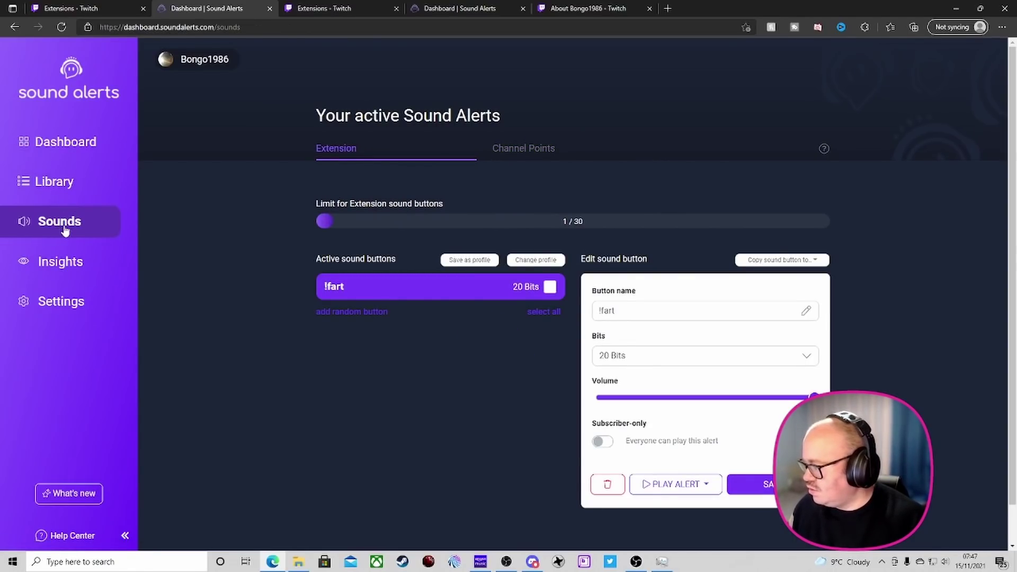
{"action": "left_click", "coordinate": [48, 262]}
{"action": "left_click", "coordinate": [56, 225]}
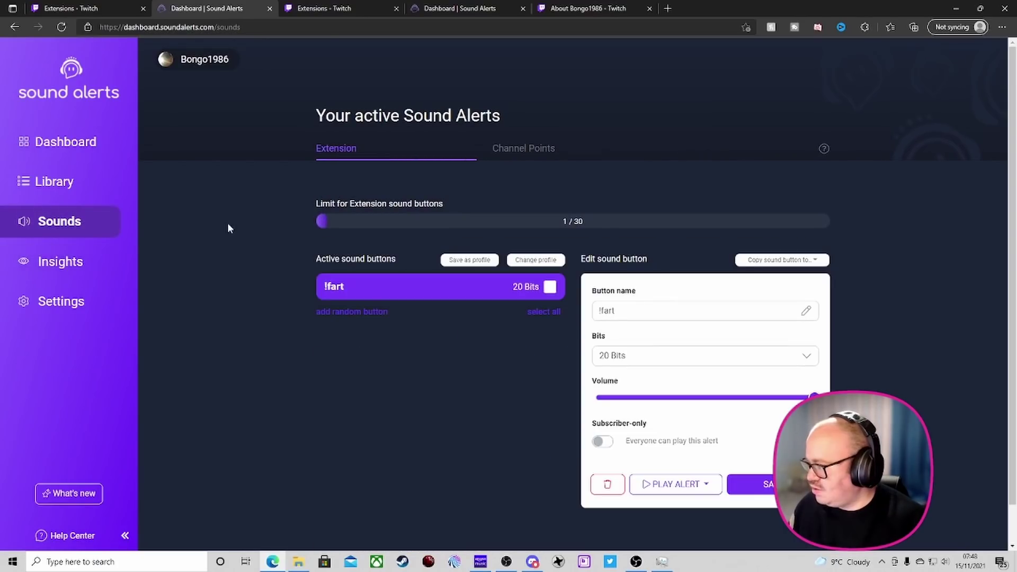
{"action": "left_click", "coordinate": [514, 157]}
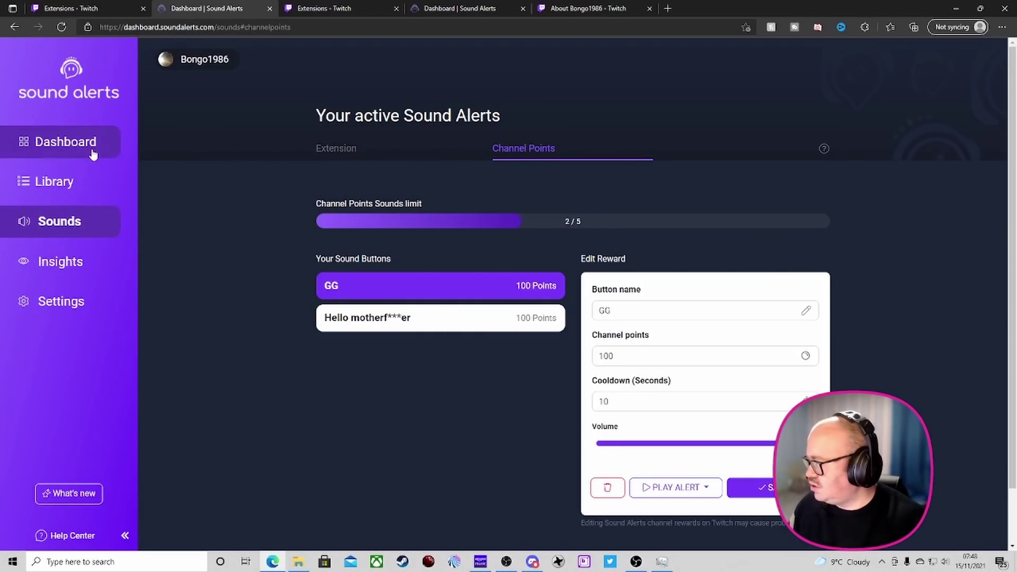
- Start adding the Sounds Library's !fart sound as a new alert
{"action": "left_click", "coordinate": [93, 154]}
{"action": "left_click", "coordinate": [74, 187]}
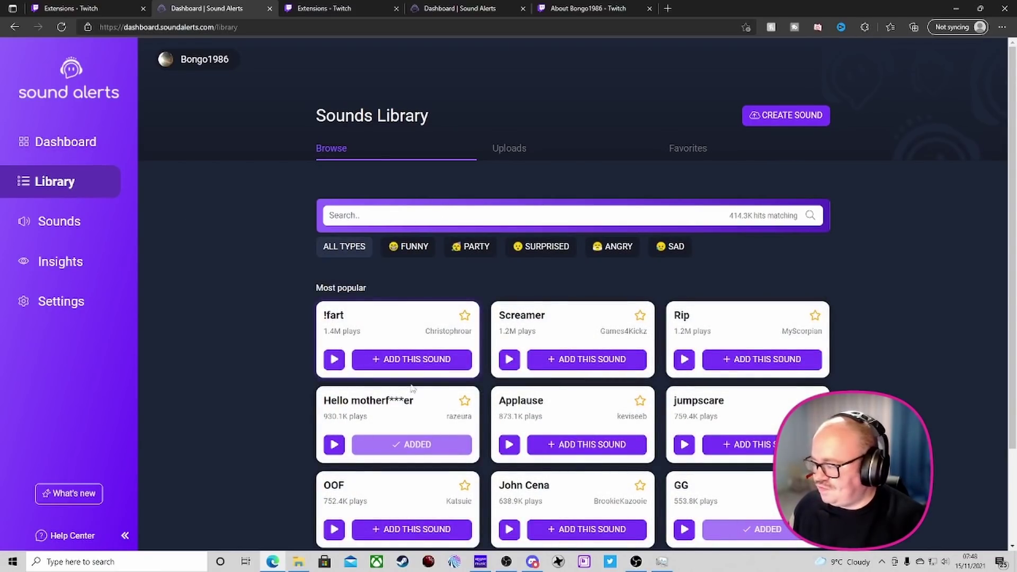
{"action": "left_click", "coordinate": [382, 360]}
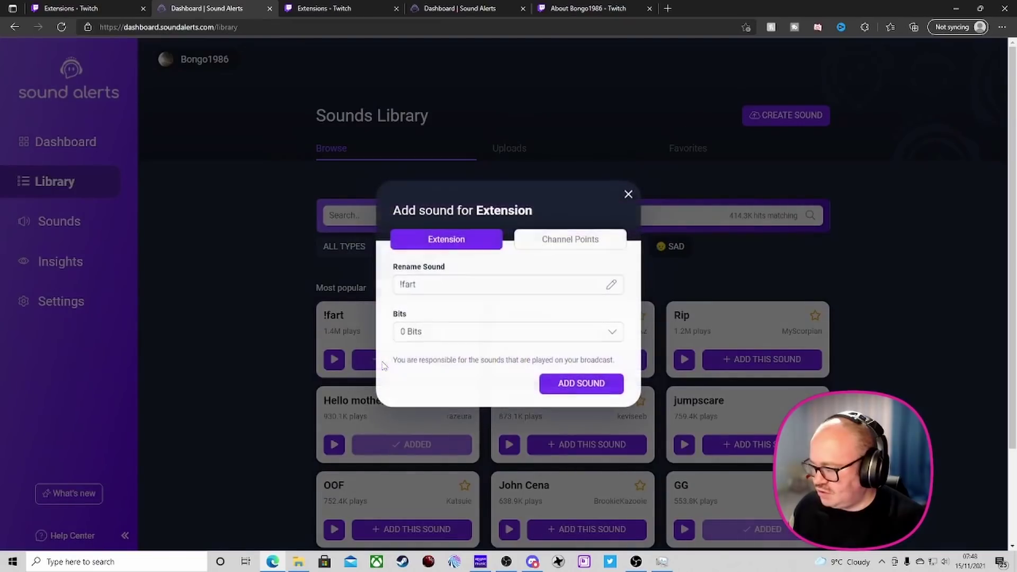
- Add !fart as a 250-point Channel Points reward, dismiss the confirmation, and return to OBS Studio
{"action": "left_click", "coordinate": [465, 336]}
{"action": "scroll", "coordinate": [470, 302], "scroll_direction": "down", "scroll_amount": 1}
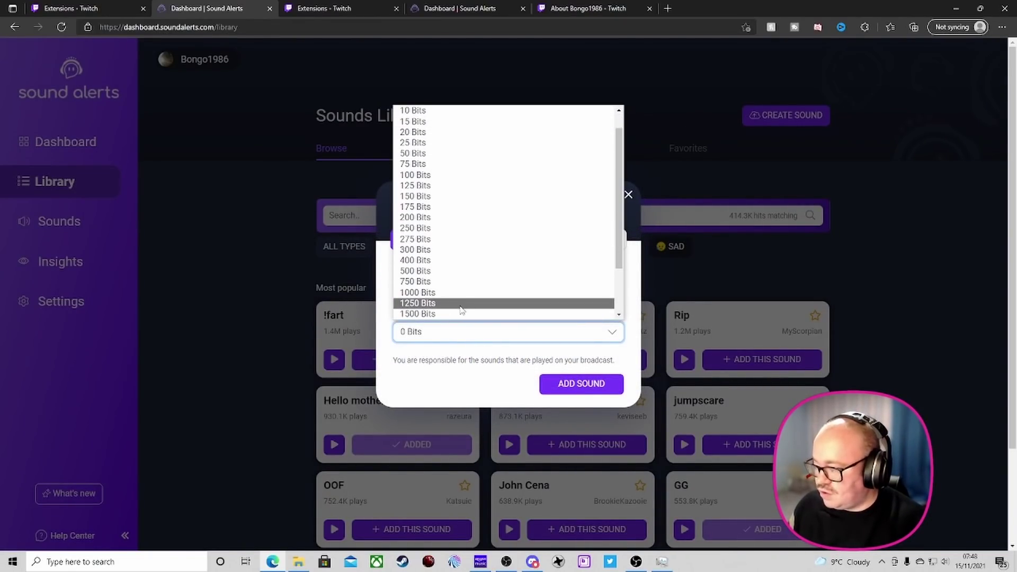
{"action": "left_click", "coordinate": [461, 351]}
{"action": "left_click", "coordinate": [549, 240]}
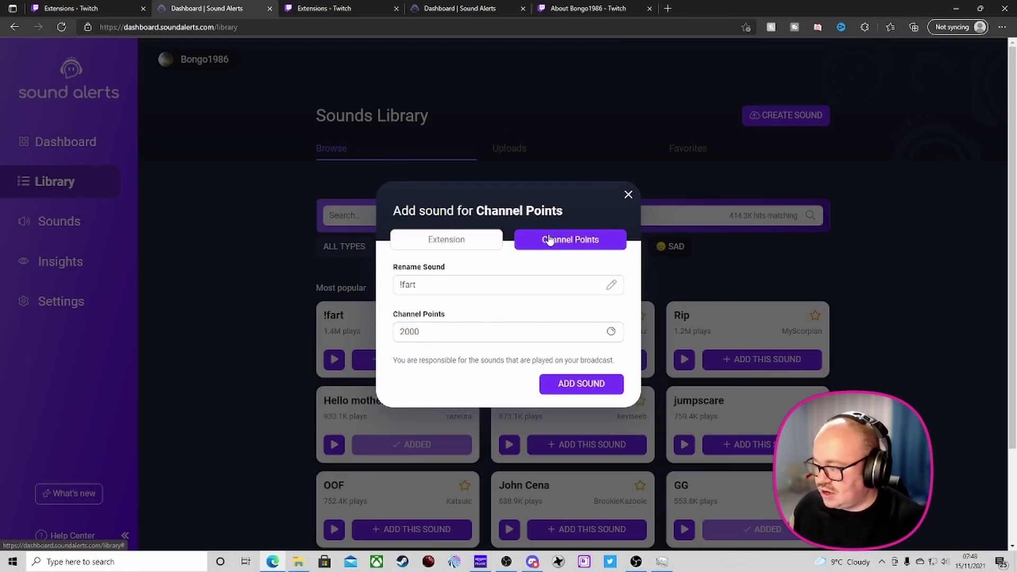
{"action": "left_click_drag", "start_coordinate": [459, 335], "coordinate": [347, 333]}
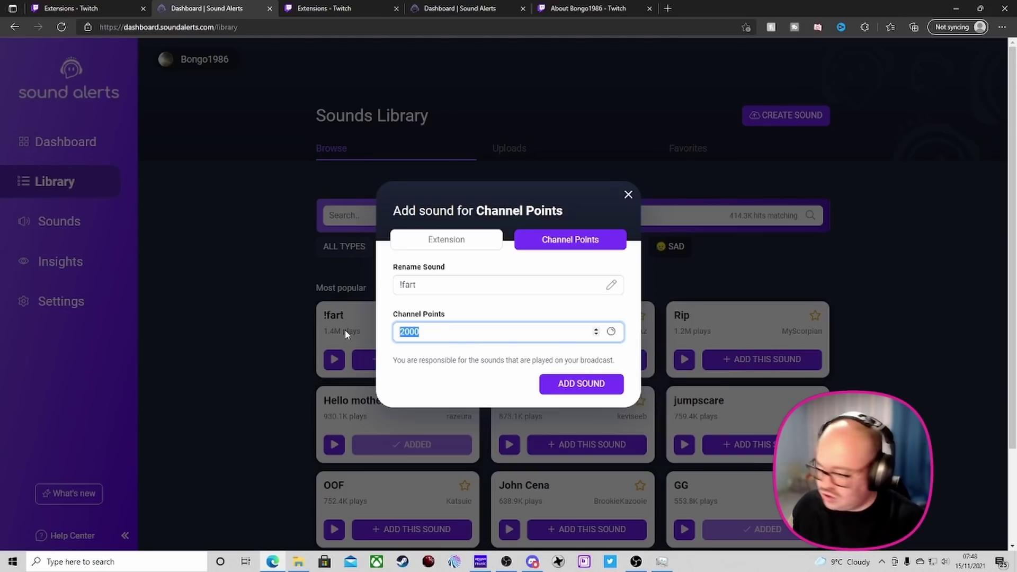
{"action": "type", "text": "250"}
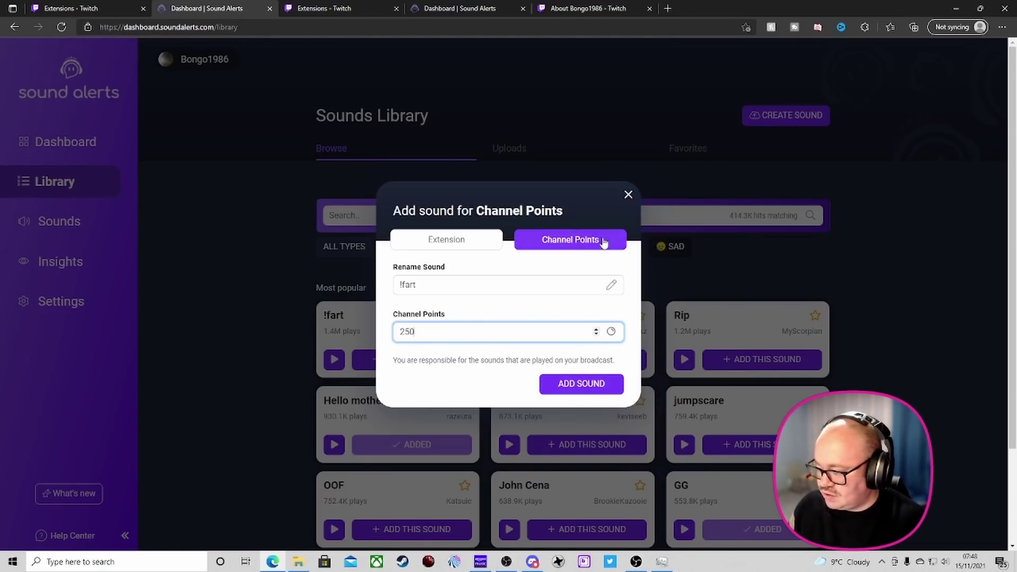
{"action": "left_click", "coordinate": [597, 385]}
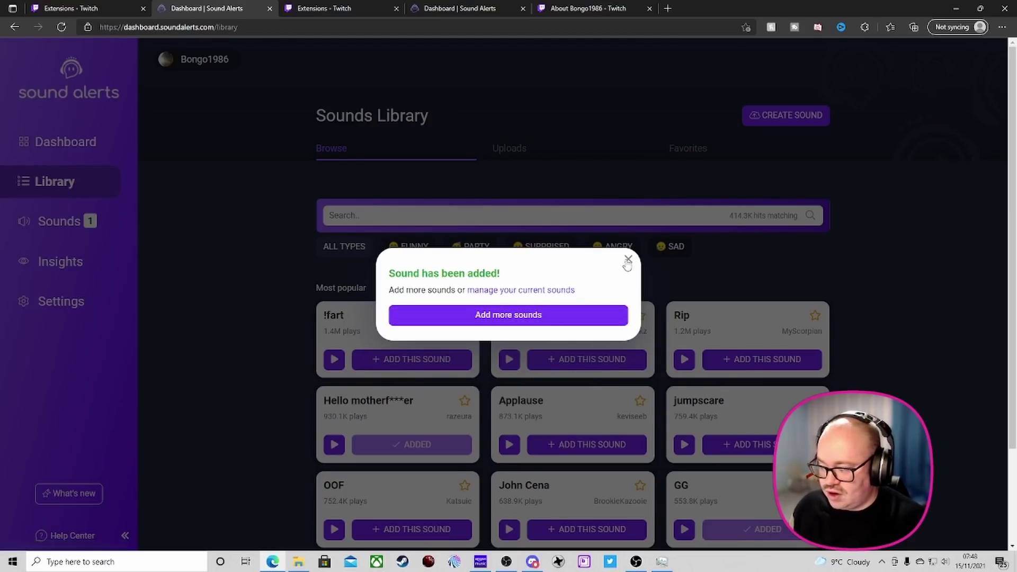
{"action": "left_click", "coordinate": [568, 316]}
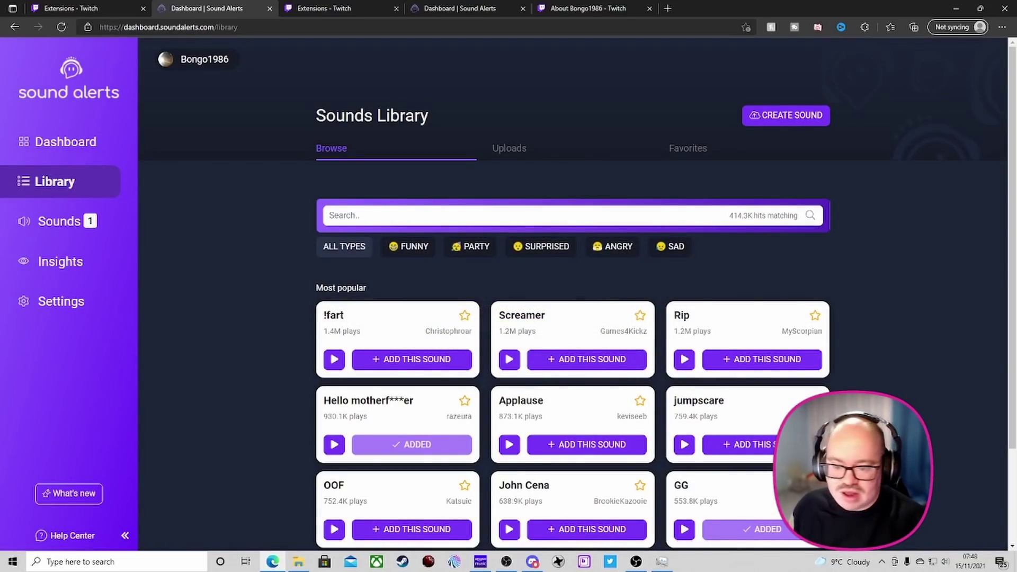
{"action": "left_click", "coordinate": [636, 562]}
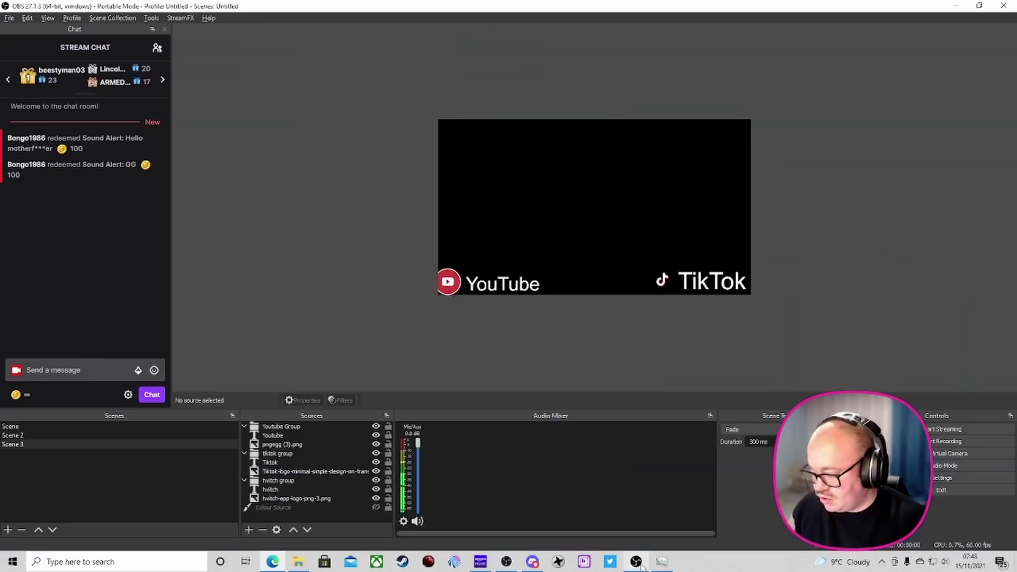
- Redeem the Sound Alert: !fart reward for 250 channel points from the OBS chat dock
{"action": "left_click", "coordinate": [15, 395]}
{"action": "left_click", "coordinate": [88, 350]}
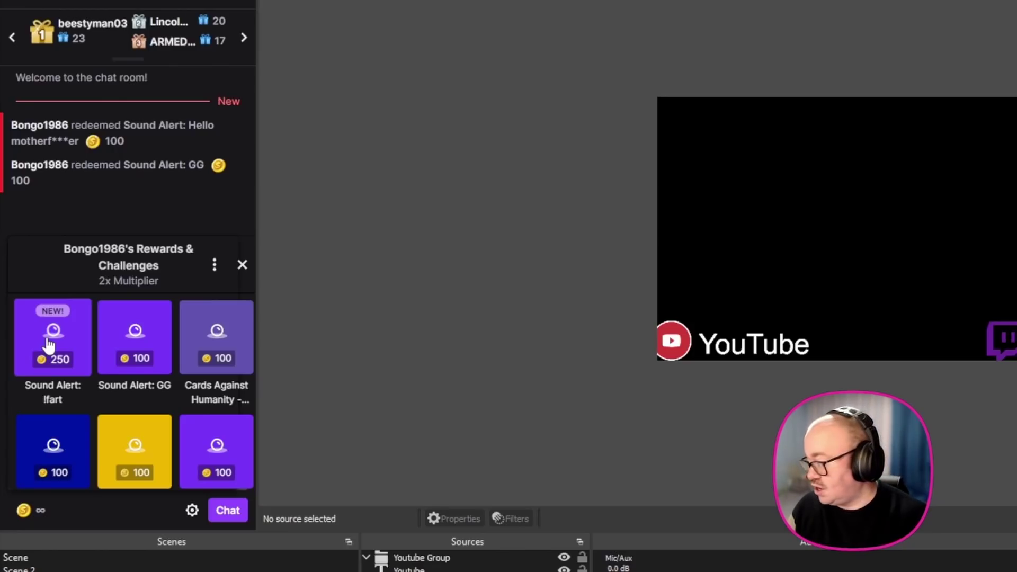
{"action": "left_click", "coordinate": [49, 344]}
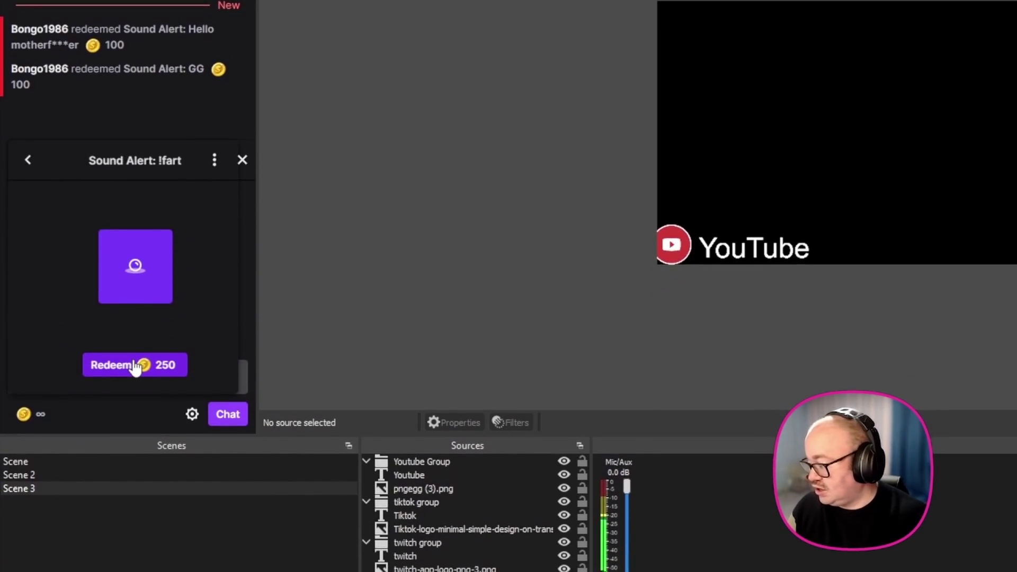
{"action": "left_click", "coordinate": [135, 366]}
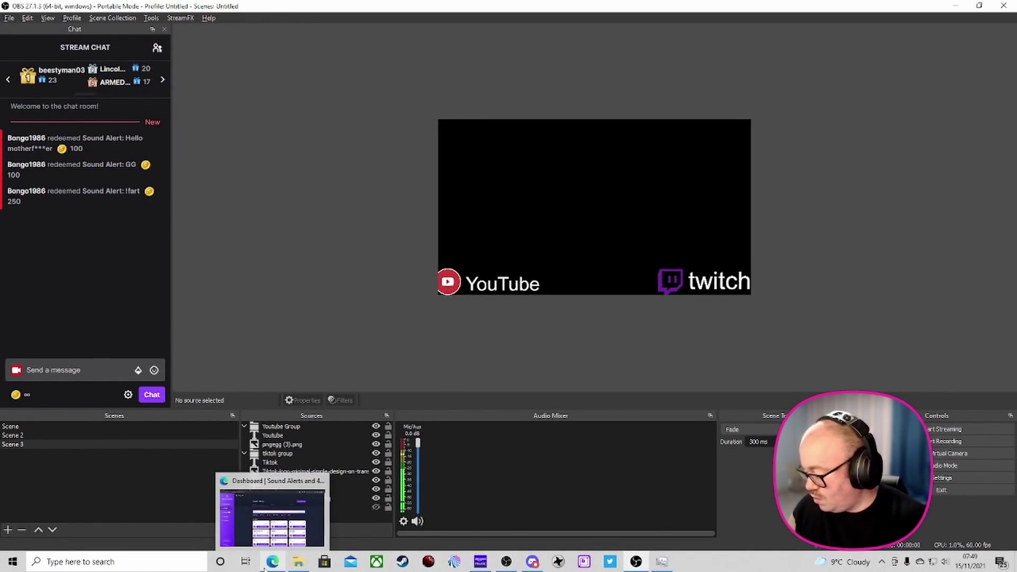
- Bring back the Sound Alerts library and preview the Rip sound
{"action": "left_click", "coordinate": [272, 511]}
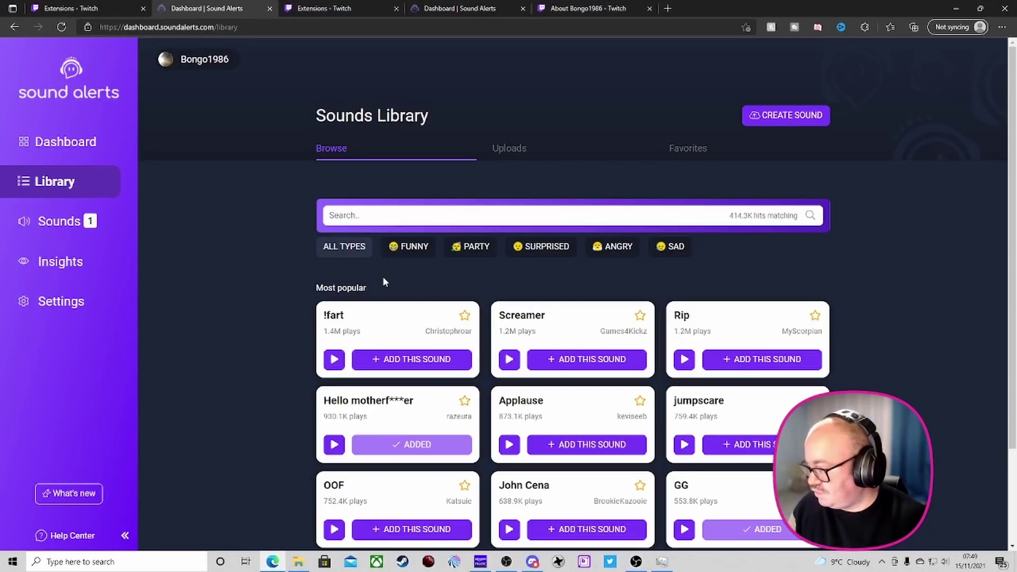
{"action": "left_click", "coordinate": [685, 360]}
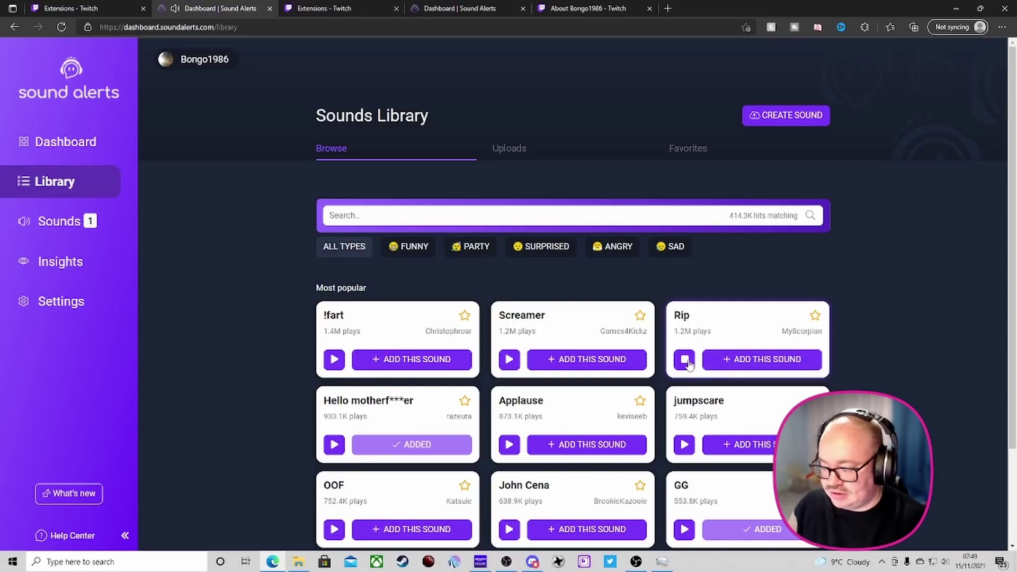
{"action": "left_click", "coordinate": [684, 359]}
- Add Rip as a 100-Bit extension sound and view it on the Twitch About page
{"action": "left_click", "coordinate": [746, 361]}
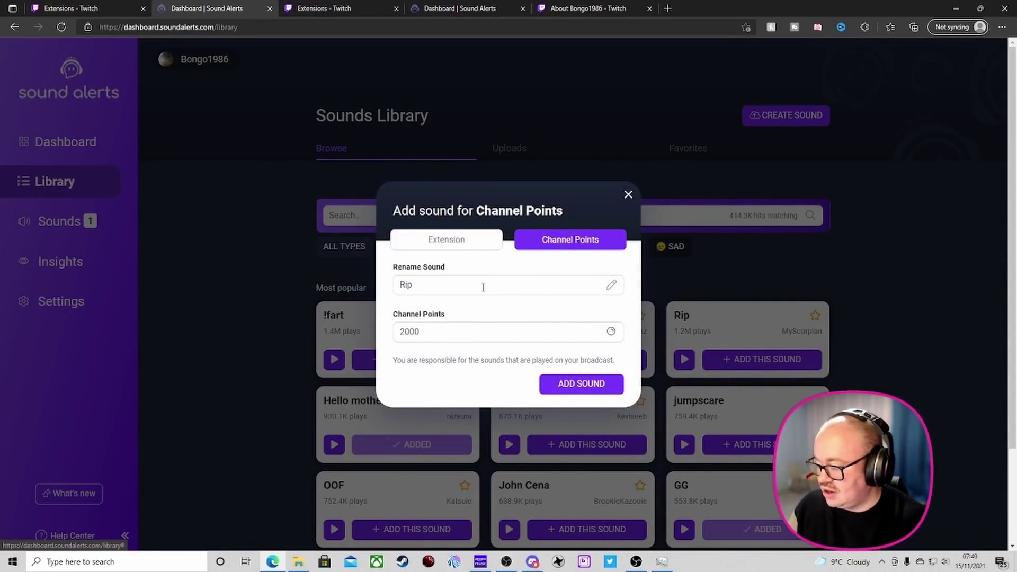
{"action": "left_click", "coordinate": [466, 246]}
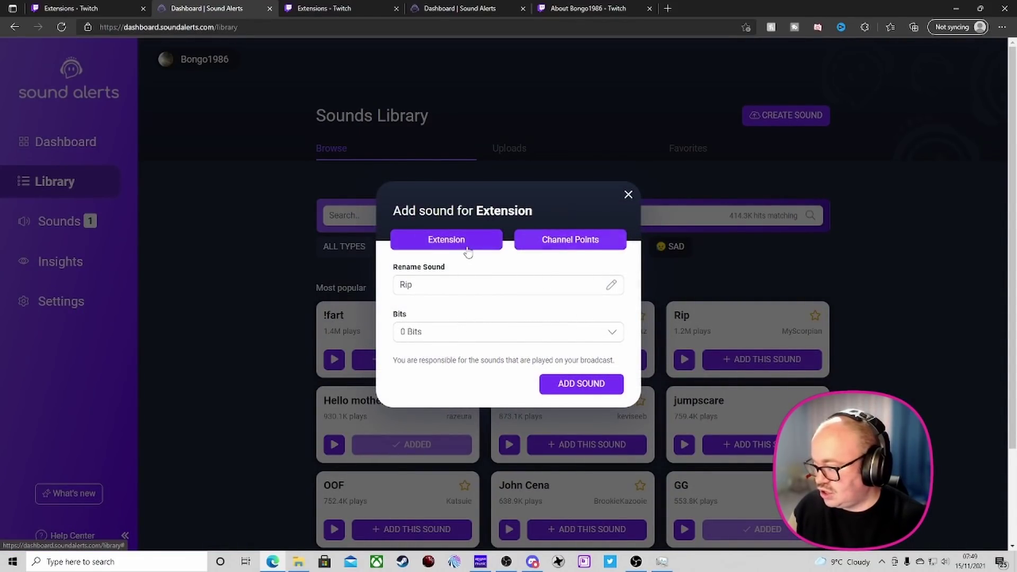
{"action": "left_click", "coordinate": [446, 333]}
{"action": "scroll", "coordinate": [437, 206], "scroll_direction": "down", "scroll_amount": 1}
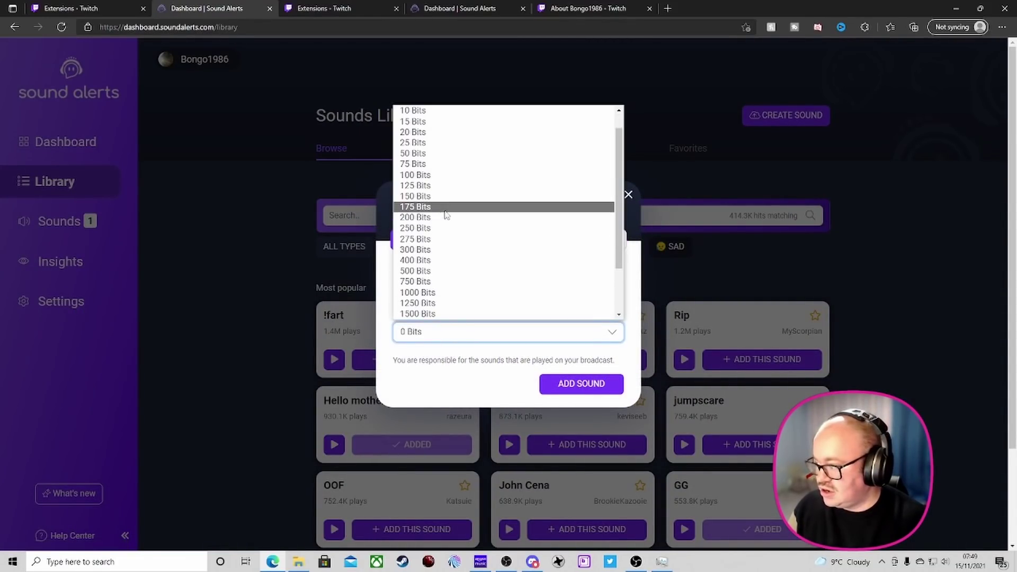
{"action": "left_click", "coordinate": [427, 175]}
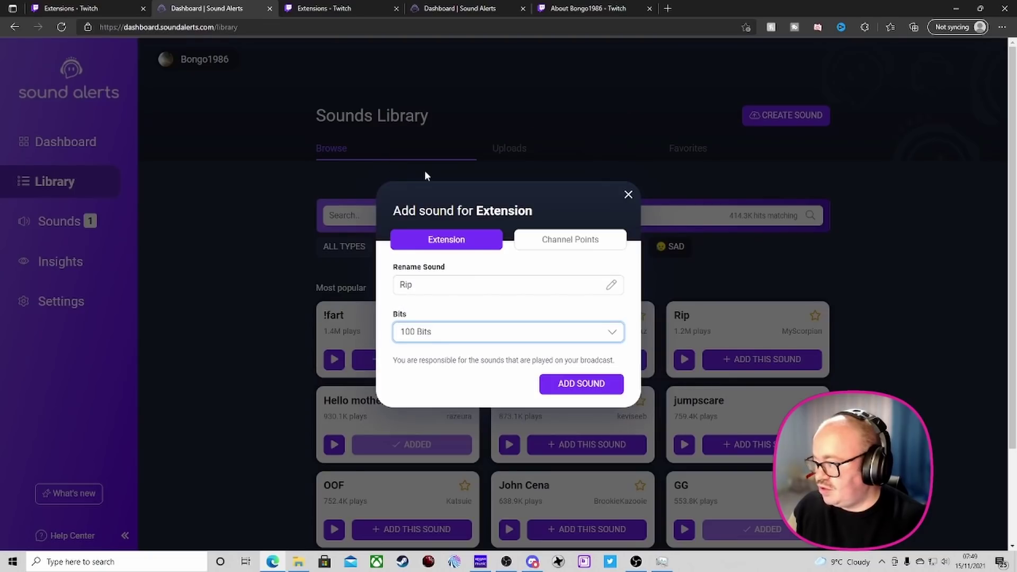
{"action": "left_click", "coordinate": [571, 385]}
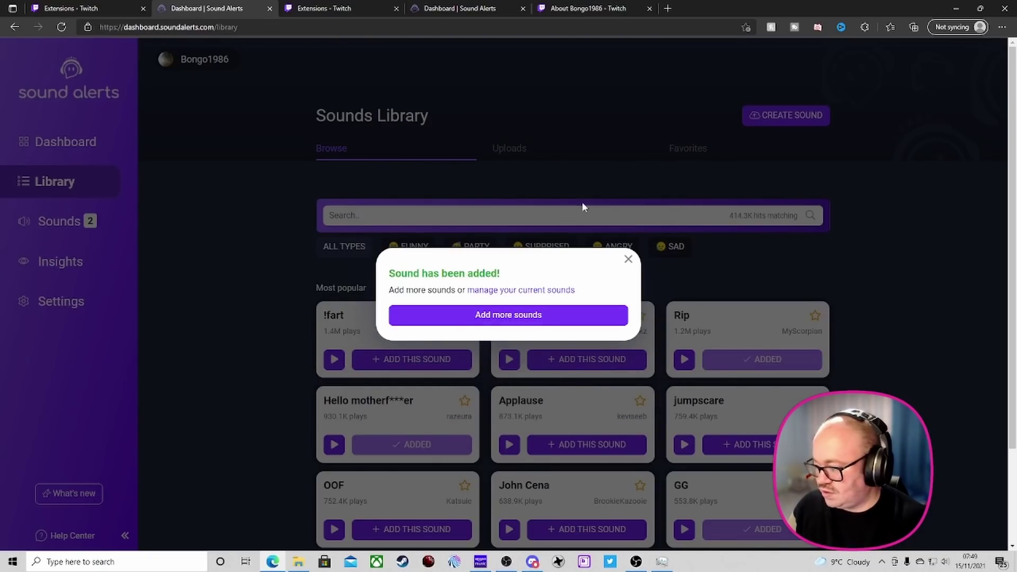
{"action": "left_click", "coordinate": [592, 11]}
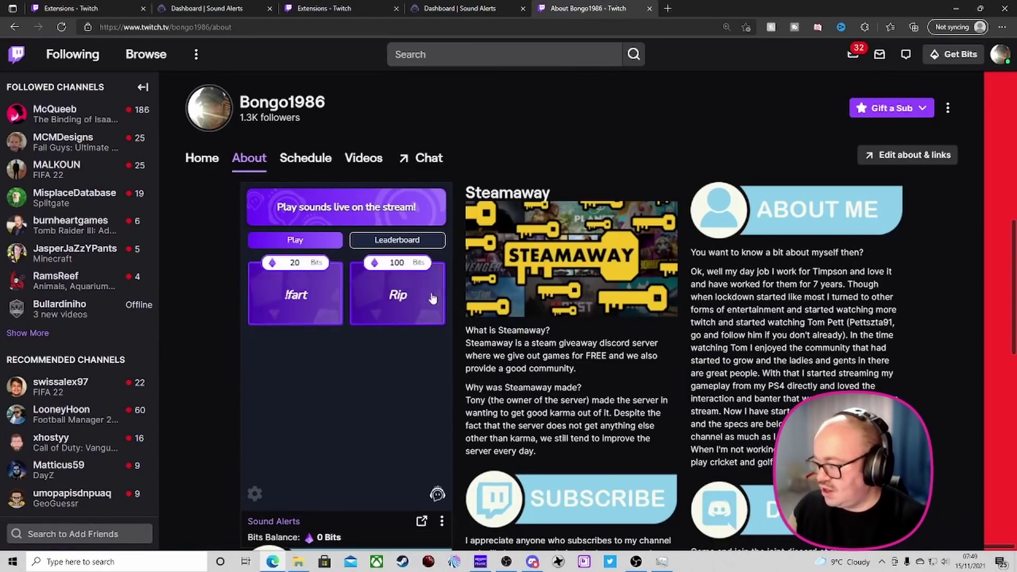